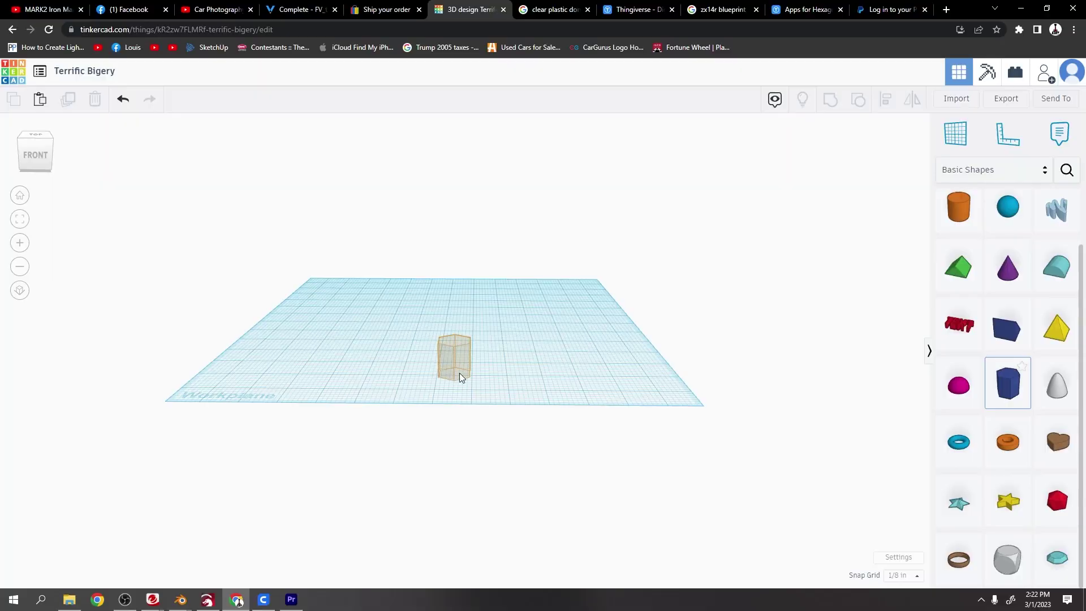
Step: Place a six-sided polygon prism on the workplane and set both its width and depth to 2 in
{"action": "left_click_drag", "start_coordinate": [459, 372], "coordinate": [460, 374]}
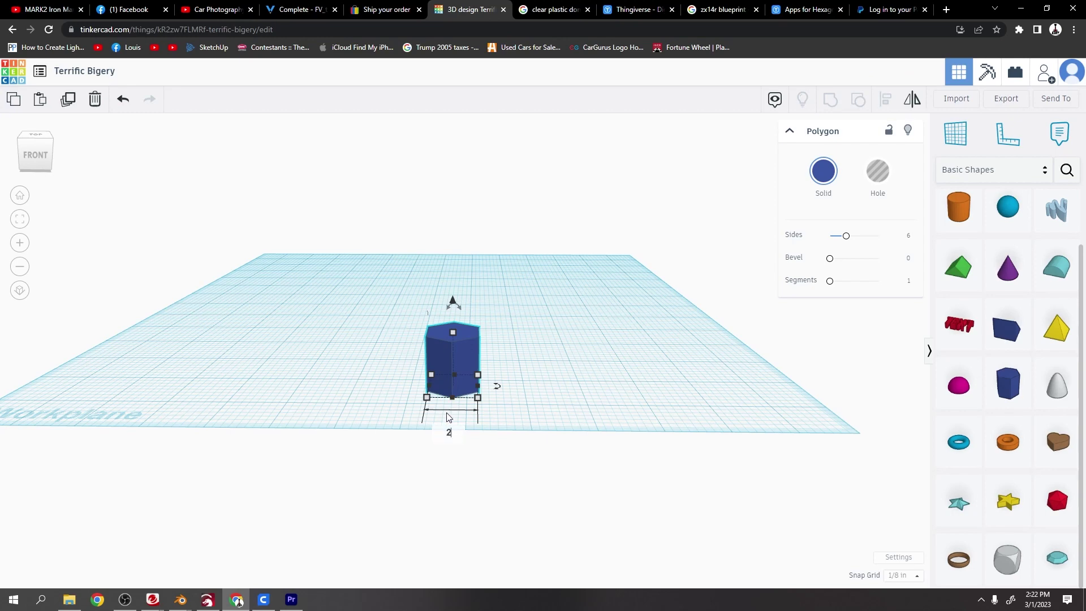
{"action": "key", "text": "Return"}
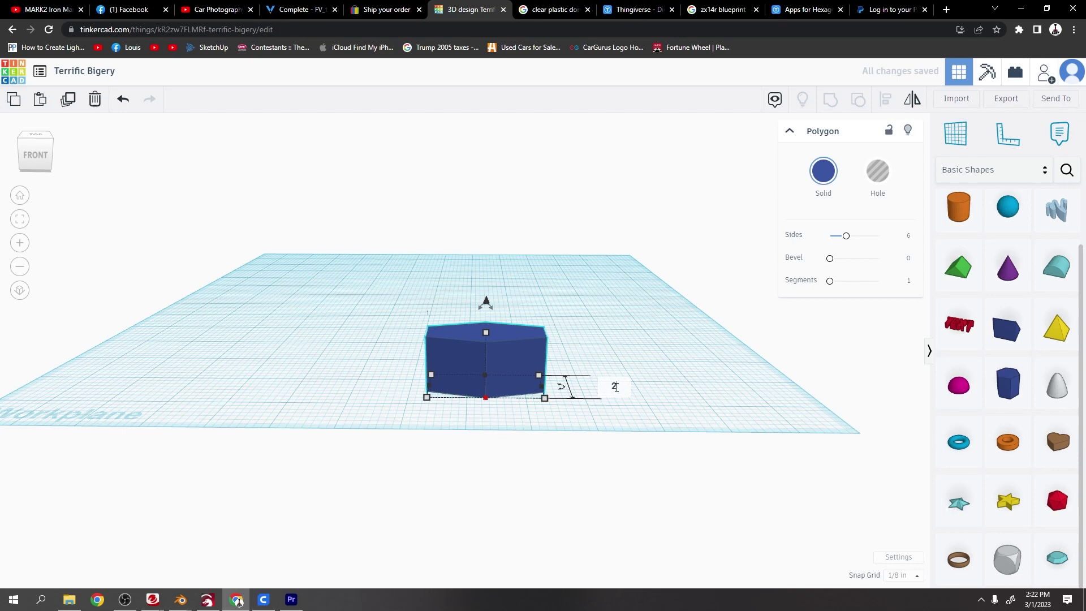
{"action": "key", "text": "Return"}
Step: Stretch the hexagonal prism to a height of 4 in
{"action": "right_click_drag", "start_coordinate": [615, 392], "coordinate": [613, 423]}
{"action": "left_click_drag", "start_coordinate": [491, 340], "coordinate": [495, 160]}
{"action": "scroll", "coordinate": [565, 334], "scroll_direction": "down", "scroll_amount": 2}
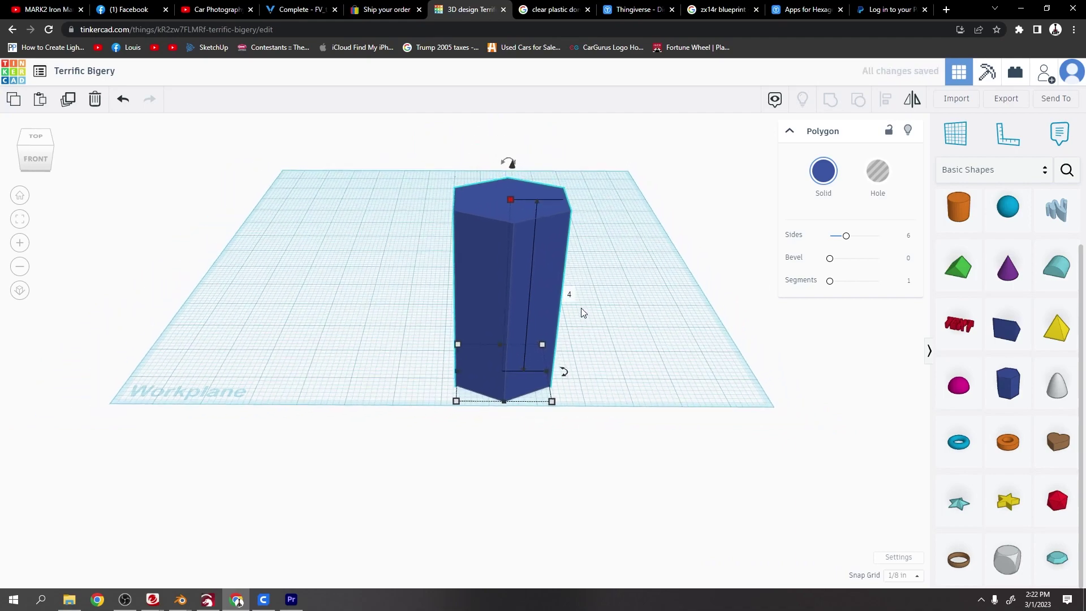
{"action": "middle_click_drag", "start_coordinate": [582, 311], "coordinate": [524, 194]}
{"action": "right_click_drag", "start_coordinate": [523, 194], "coordinate": [493, 334]}
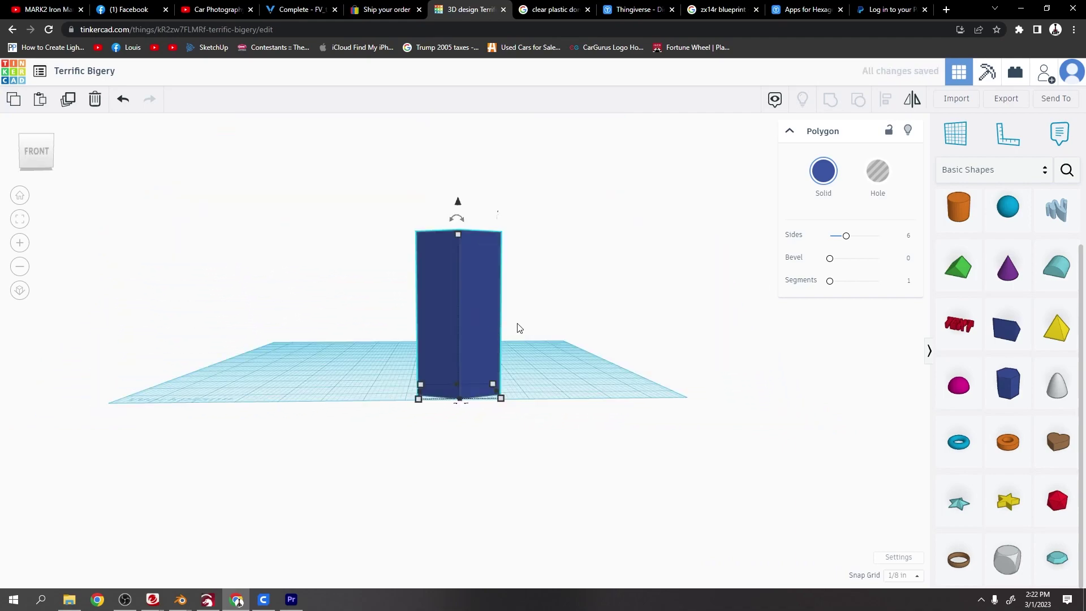
Step: Duplicate the hexagonal prism sideways, repeating the same spacing to build a long row of identical prisms
{"action": "key", "text": "ctrl+d"}
{"action": "left_click_drag", "start_coordinate": [480, 323], "coordinate": [575, 322]}
{"action": "key", "text": "ctrl+d"}
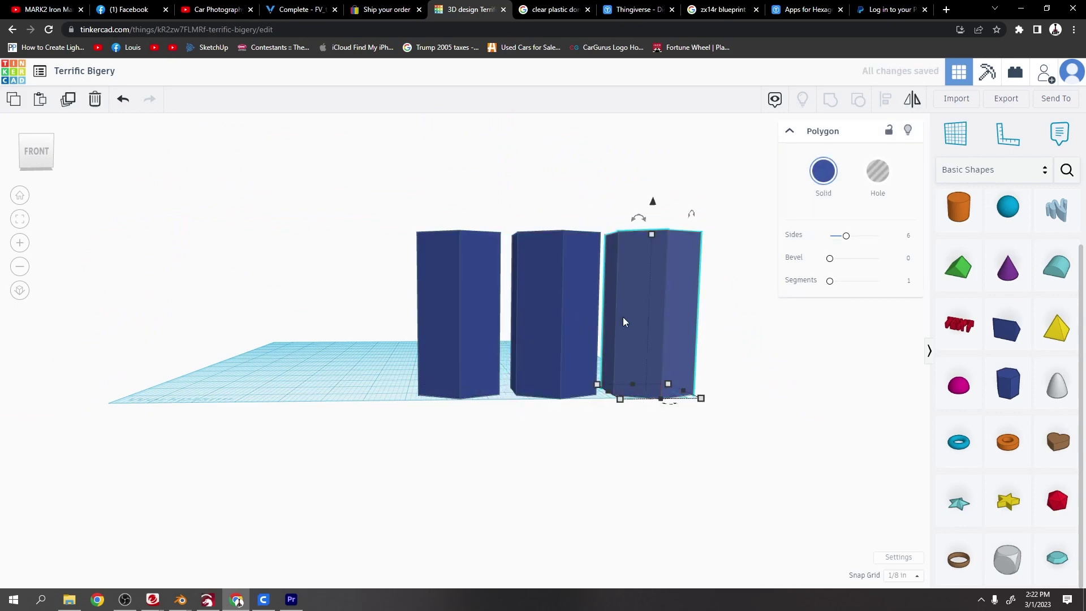
{"action": "key", "text": "ctrl+d"}
{"action": "key", "text": "ctrl+d"}
{"action": "key", "text": "ctrl+d"}
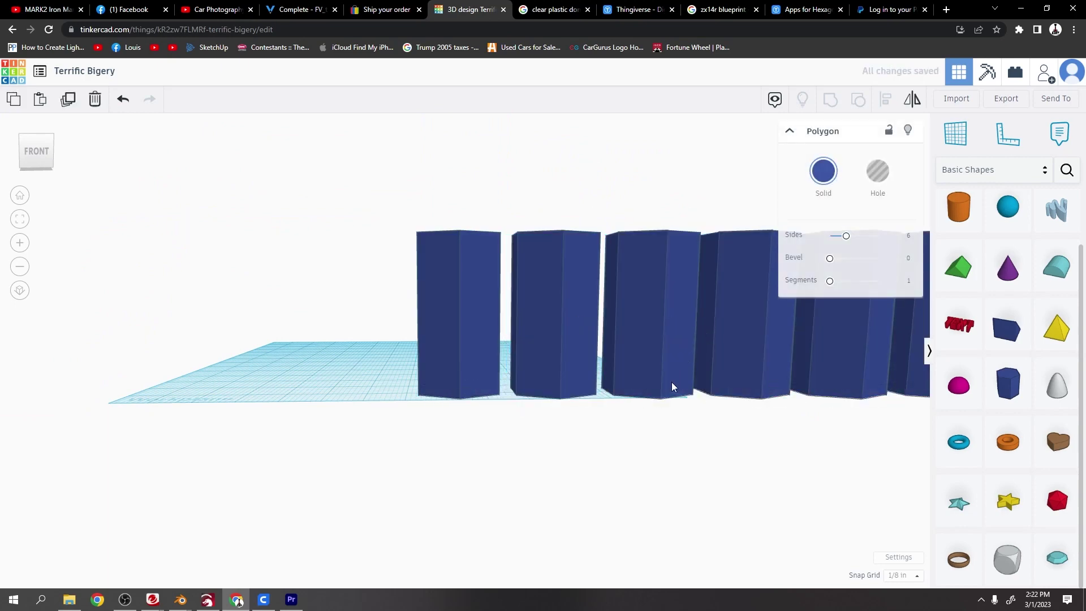
{"action": "scroll", "coordinate": [676, 389], "scroll_direction": "down", "scroll_amount": 4}
Step: Pull one prism copy out in front of the row and turn it into a taller hexagonal hole with a 1⅞ by 1⅞ in base
{"action": "left_click_drag", "start_coordinate": [540, 475], "coordinate": [551, 492]}
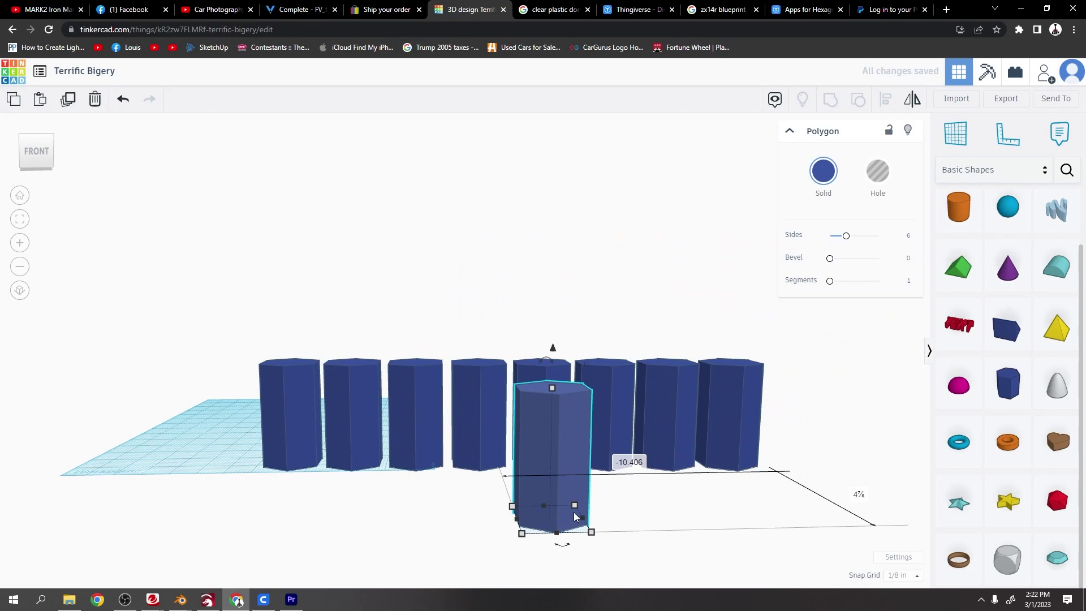
{"action": "left_click_drag", "start_coordinate": [590, 531], "coordinate": [588, 531]}
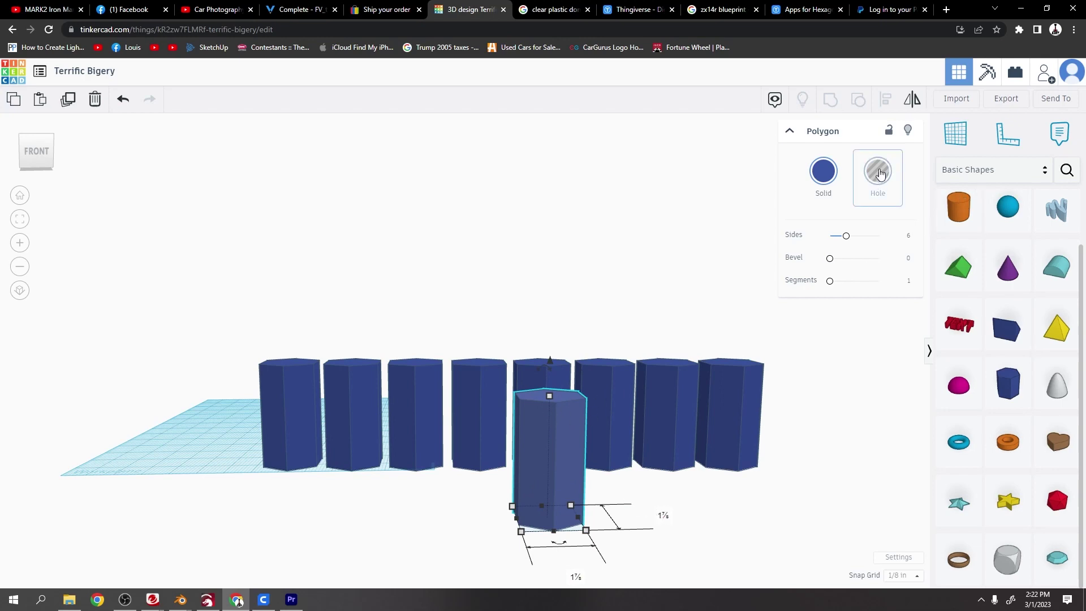
{"action": "left_click", "coordinate": [879, 173]}
{"action": "left_click_drag", "start_coordinate": [551, 396], "coordinate": [553, 375]}
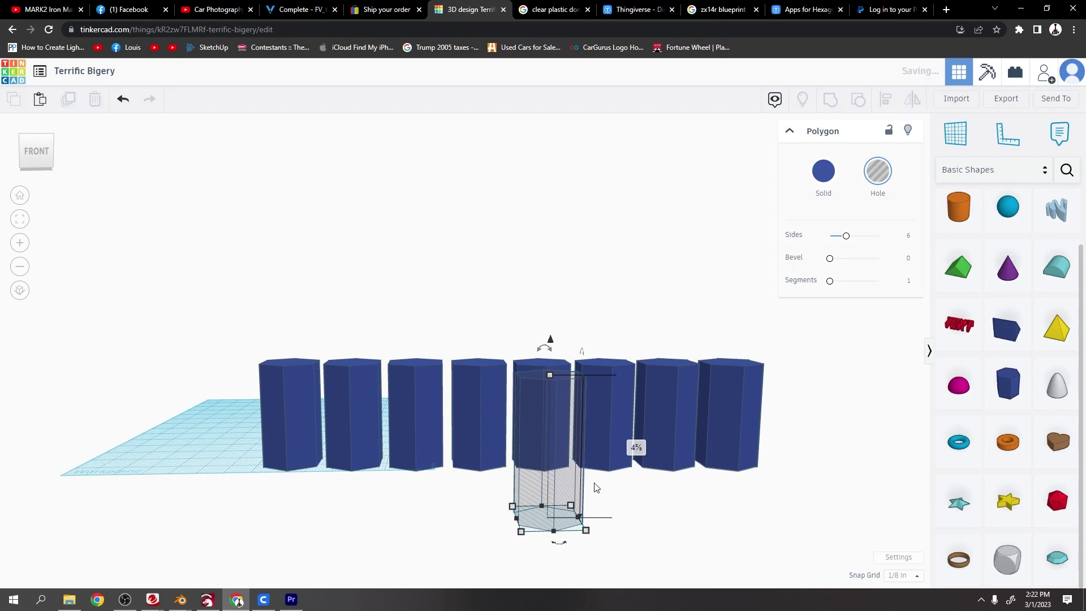
Step: Copy the hexagonal hole into a row of five beside the solid prisms and adjust the last copy's height
{"action": "key", "text": "ctrl+c"}
{"action": "key", "text": "ctrl+v"}
{"action": "left_click_drag", "start_coordinate": [245, 513], "coordinate": [450, 461]}
{"action": "left_click_drag", "start_coordinate": [833, 313], "coordinate": [832, 342]}
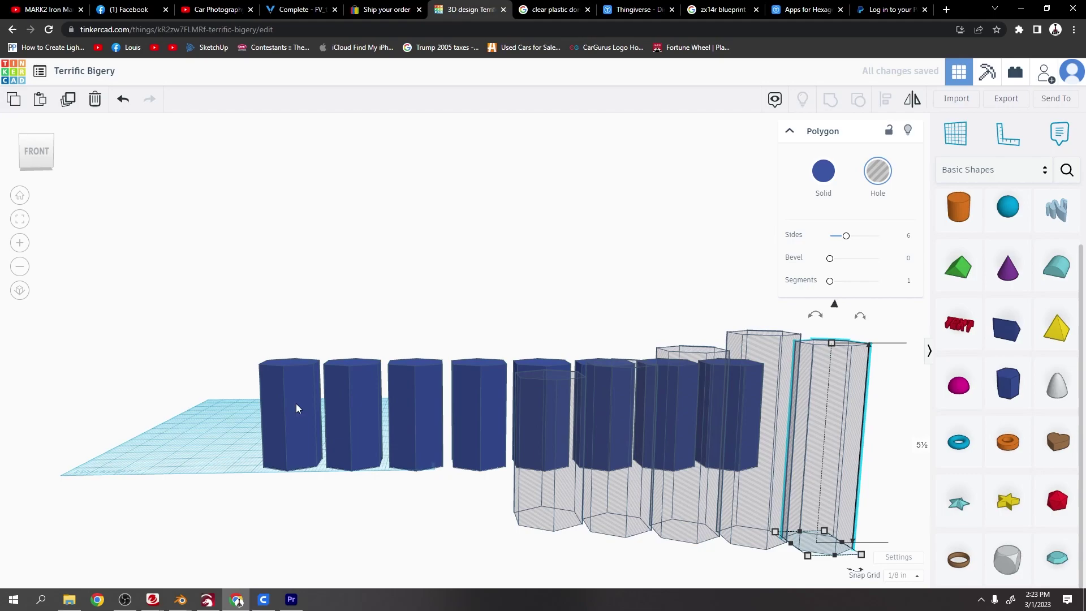
Step: Move two prisms from the row onto the workplane near the first one, giving the three different heights
{"action": "right_click_drag", "start_coordinate": [296, 408], "coordinate": [330, 403]}
{"action": "left_click", "coordinate": [334, 400]}
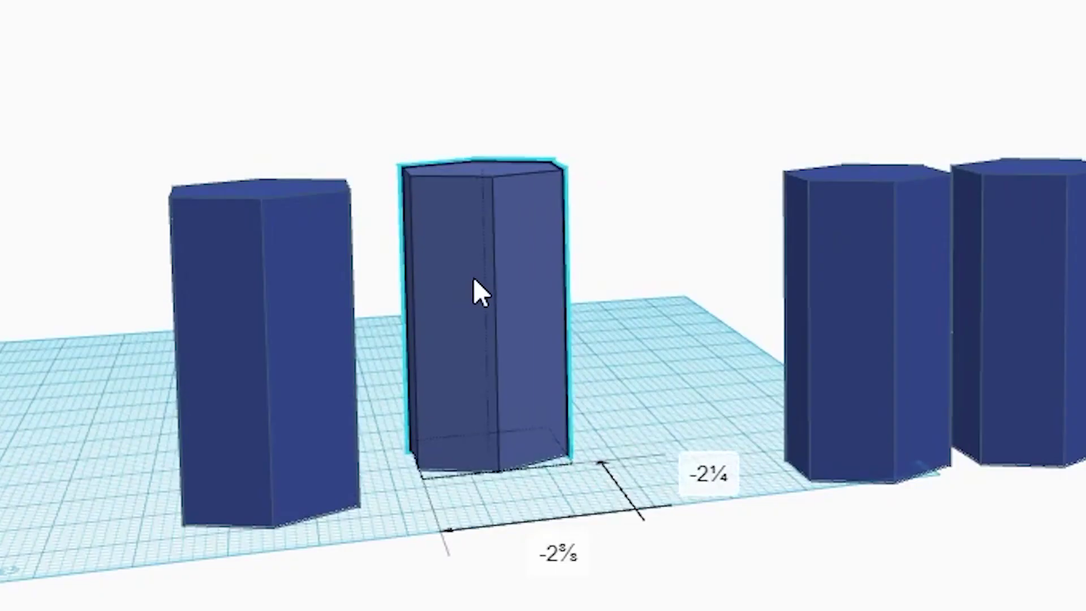
{"action": "left_click_drag", "start_coordinate": [475, 278], "coordinate": [428, 283]}
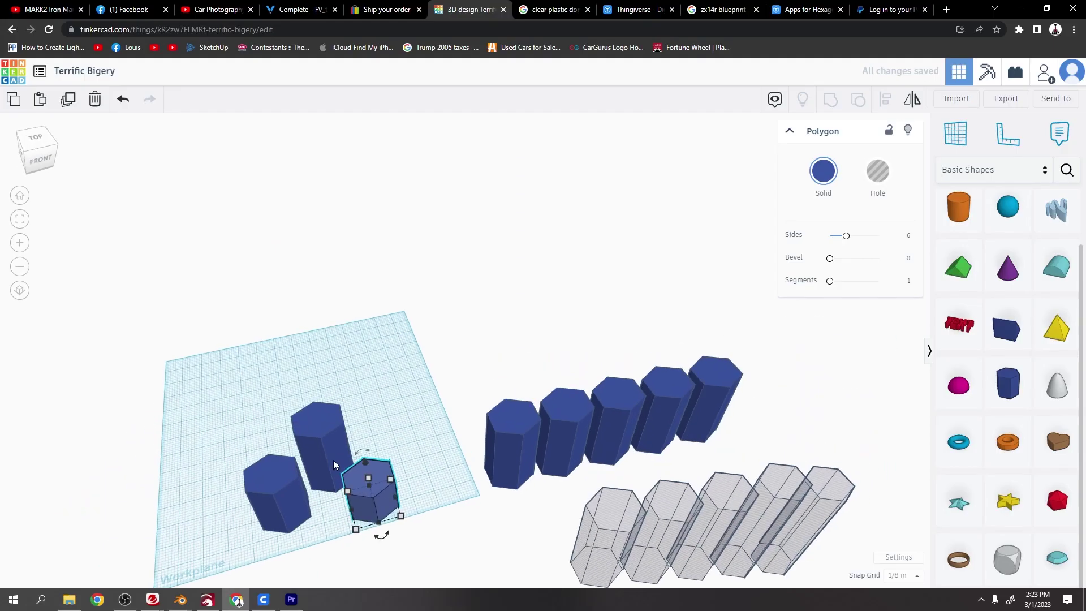
Step: Slide the three separate prisms together into a honeycomb cluster so that their side faces meet
{"action": "scroll", "coordinate": [365, 486], "scroll_direction": "up", "scroll_amount": 3}
{"action": "left_click_drag", "start_coordinate": [516, 342], "coordinate": [444, 342]}
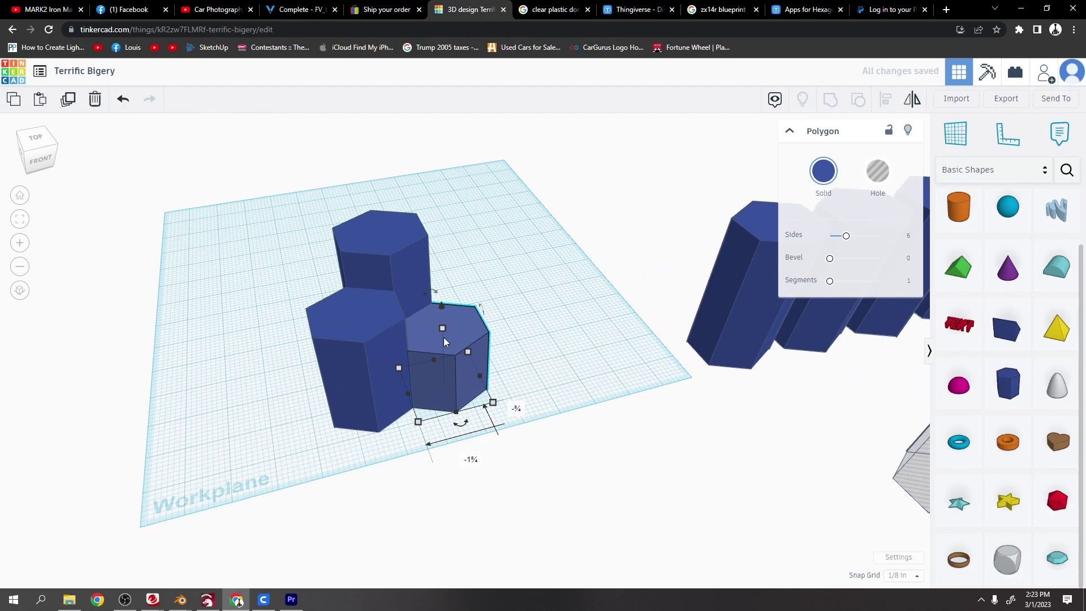
{"action": "right_click_drag", "start_coordinate": [443, 342], "coordinate": [401, 399]}
{"action": "left_click_drag", "start_coordinate": [345, 355], "coordinate": [350, 344]}
{"action": "left_click_drag", "start_coordinate": [434, 354], "coordinate": [429, 347]}
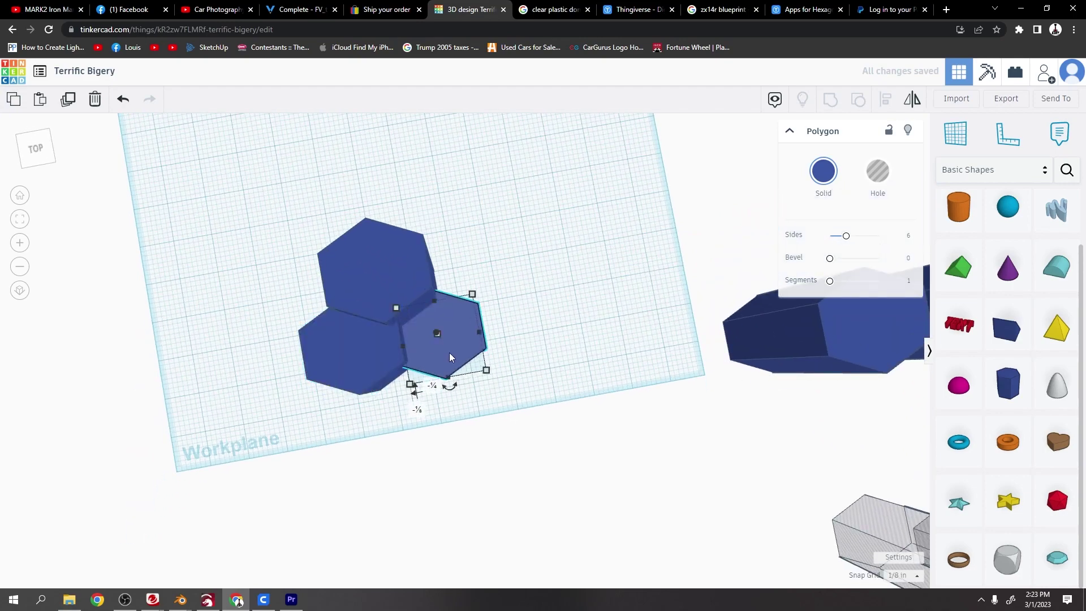
Step: Place a hexagonal hole over the shortest prism and align the two on their centers
{"action": "left_click_drag", "start_coordinate": [457, 363], "coordinate": [414, 328]}
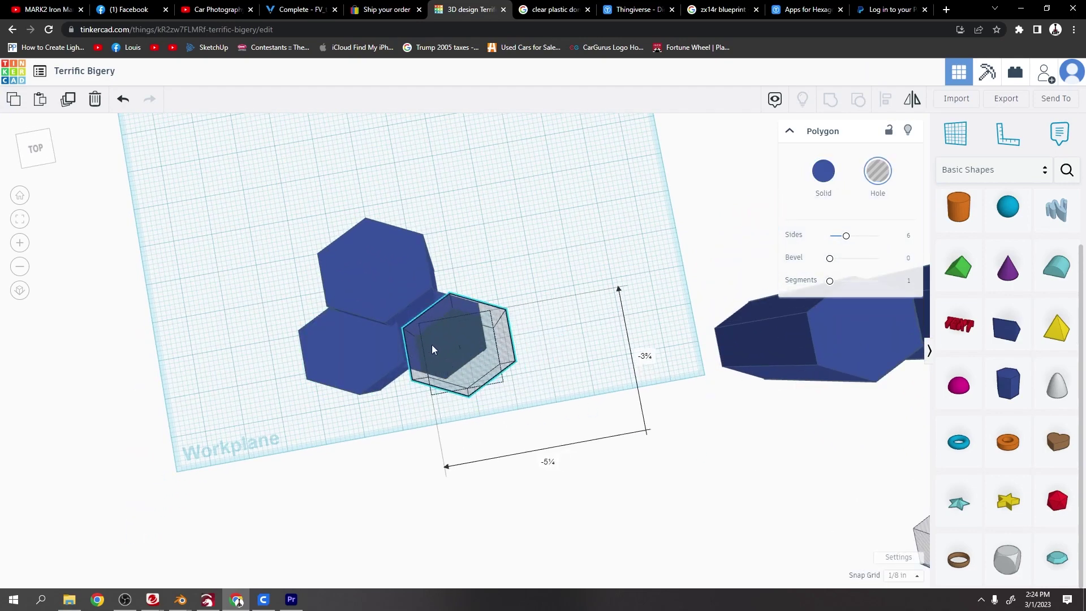
{"action": "scroll", "coordinate": [411, 331], "scroll_direction": "up", "scroll_amount": 6}
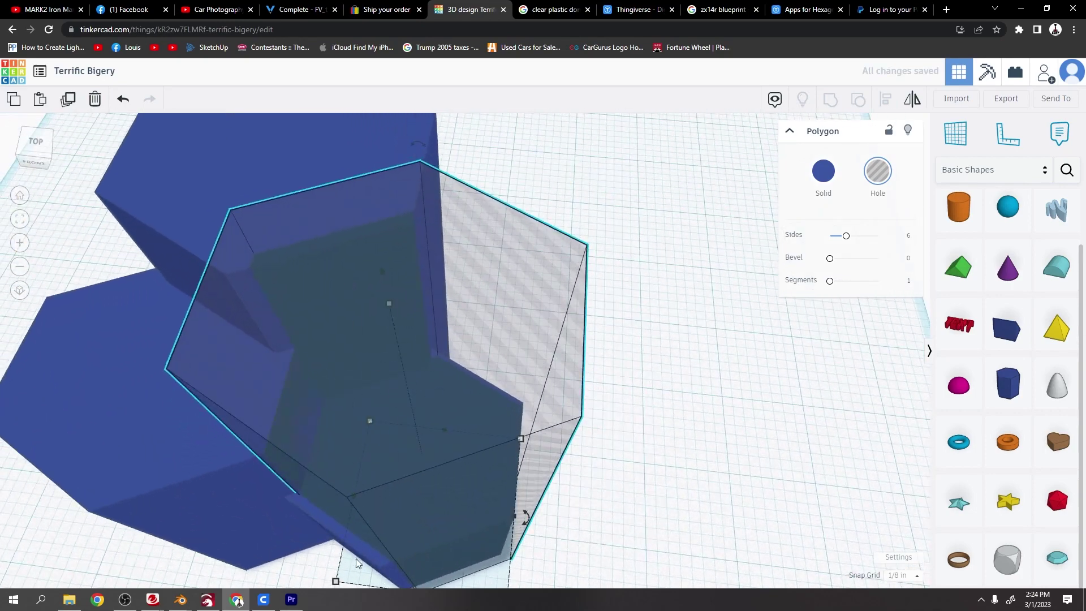
{"action": "left_click", "coordinate": [414, 490], "text": "shift"}
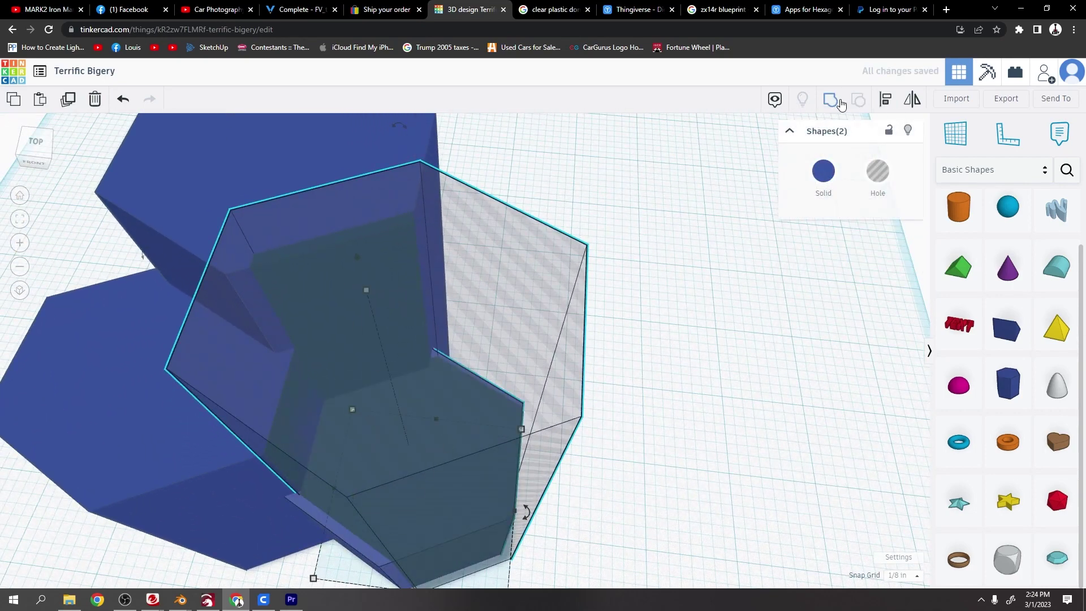
{"action": "scroll", "coordinate": [681, 422], "scroll_direction": "down", "scroll_amount": 5}
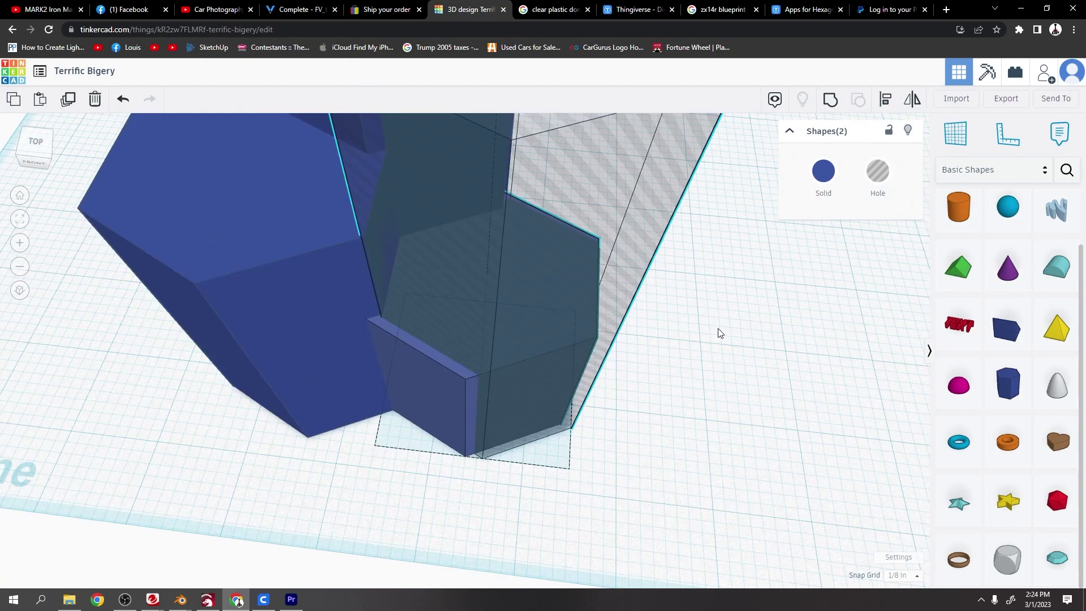
{"action": "left_click", "coordinate": [424, 300]}
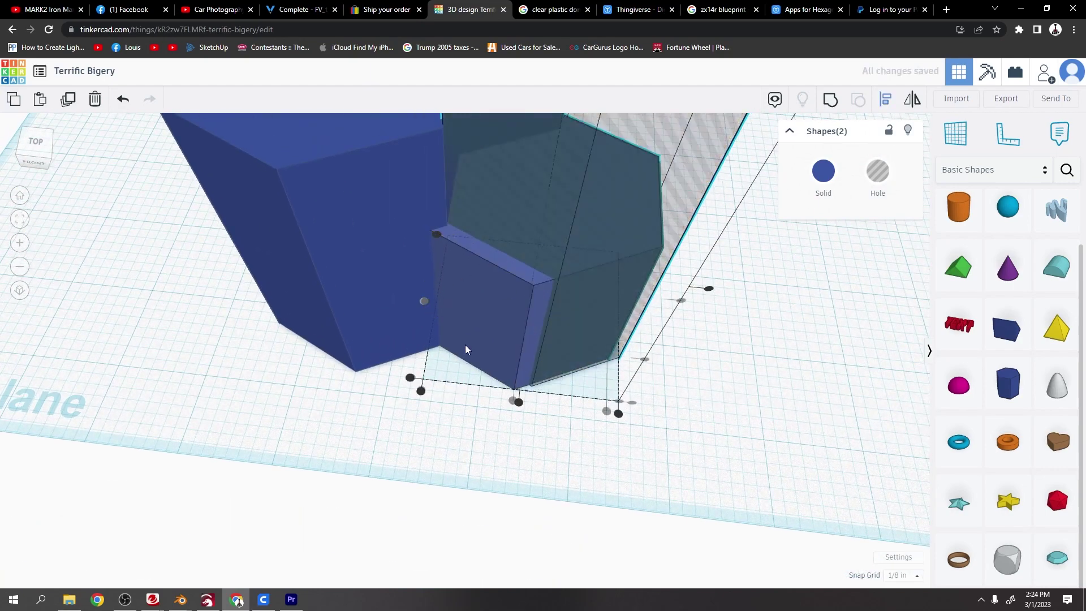
{"action": "left_click", "coordinate": [519, 401]}
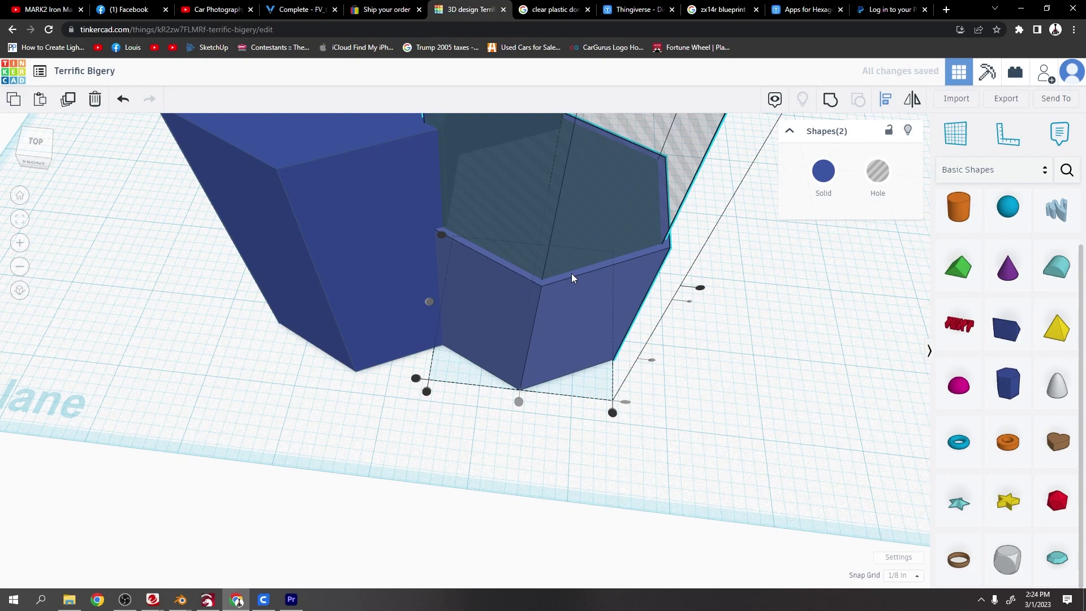
Step: Move a second hexagonal hole onto the medium-height prism and align the pair on their centers in both horizontal directions
{"action": "scroll", "coordinate": [633, 203], "scroll_direction": "down", "scroll_amount": 8}
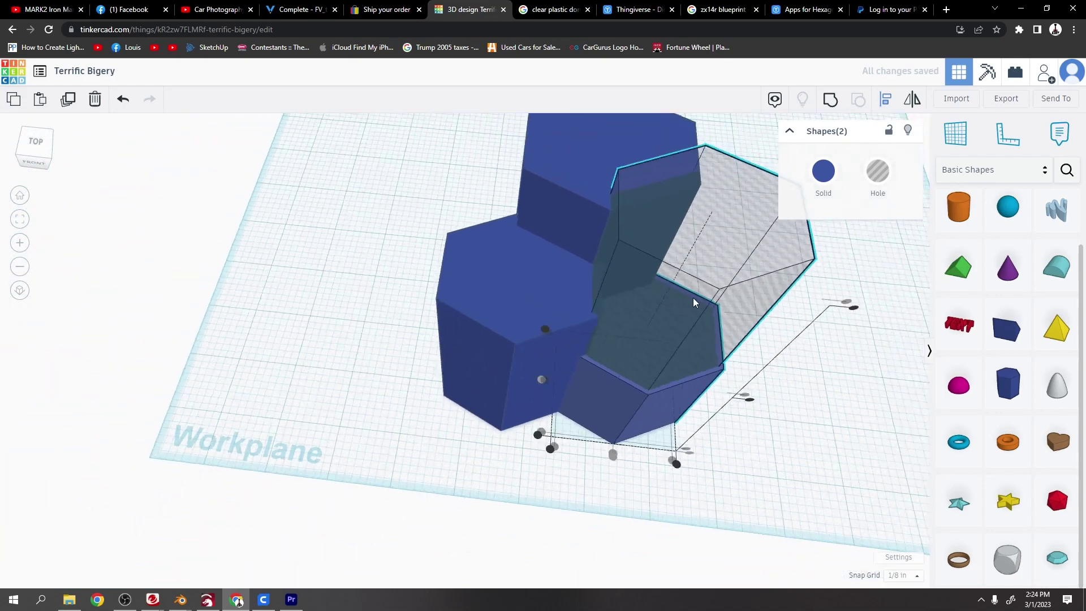
{"action": "scroll", "coordinate": [745, 324], "scroll_direction": "down", "scroll_amount": 10}
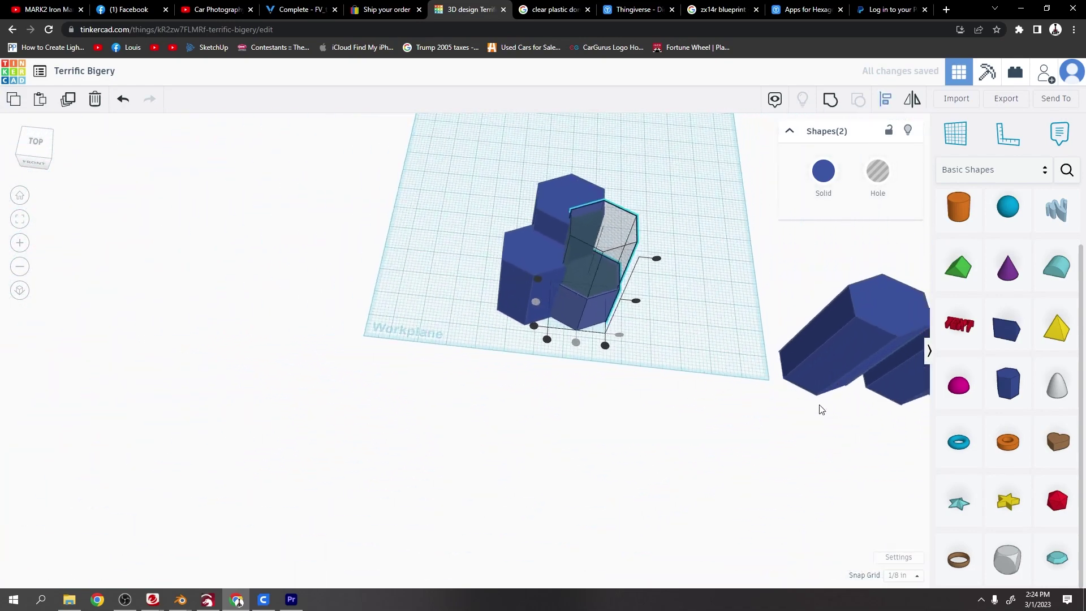
{"action": "left_click_drag", "start_coordinate": [885, 474], "coordinate": [418, 204]}
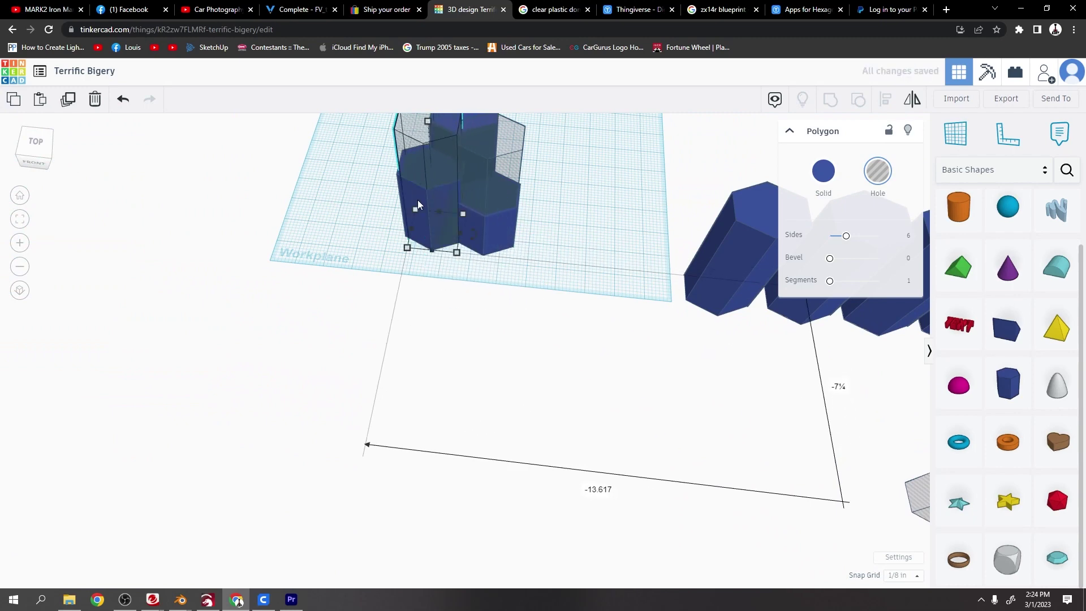
{"action": "left_click", "coordinate": [425, 172], "text": "shift"}
{"action": "left_click", "coordinate": [883, 100]}
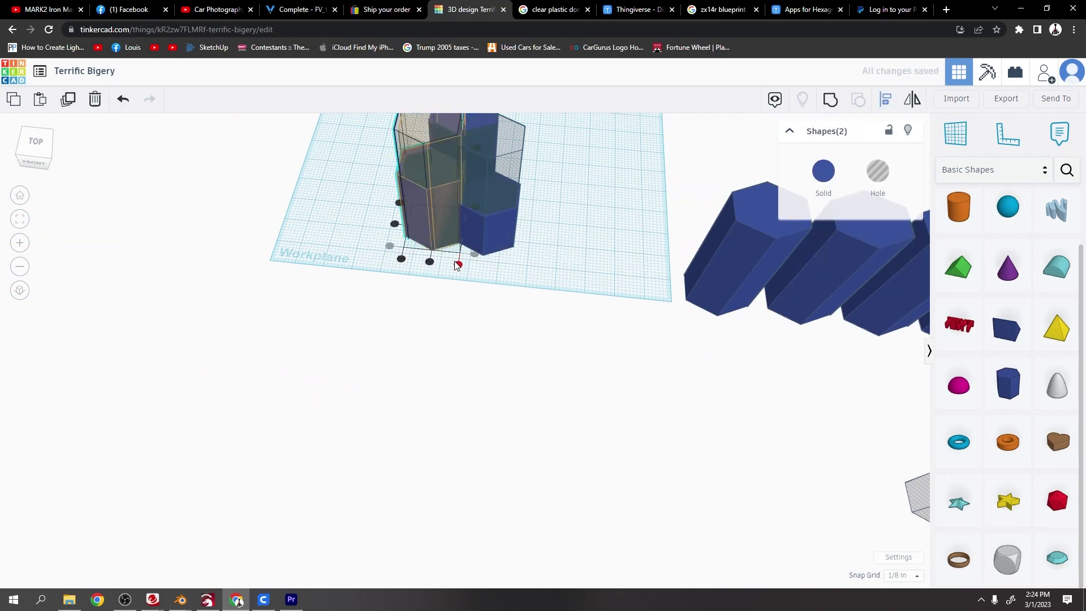
{"action": "left_click", "coordinate": [429, 262]}
{"action": "left_click", "coordinate": [394, 224]}
Step: Move a third hexagonal hole onto the tallest prism at the back and center-align it with that prism
{"action": "left_click_drag", "start_coordinate": [916, 505], "coordinate": [444, 209]}
{"action": "middle_click_drag", "start_coordinate": [495, 147], "coordinate": [467, 335]}
{"action": "scroll", "coordinate": [535, 325], "scroll_direction": "up", "scroll_amount": 3}
{"action": "right_click_drag", "start_coordinate": [536, 325], "coordinate": [221, 233]}
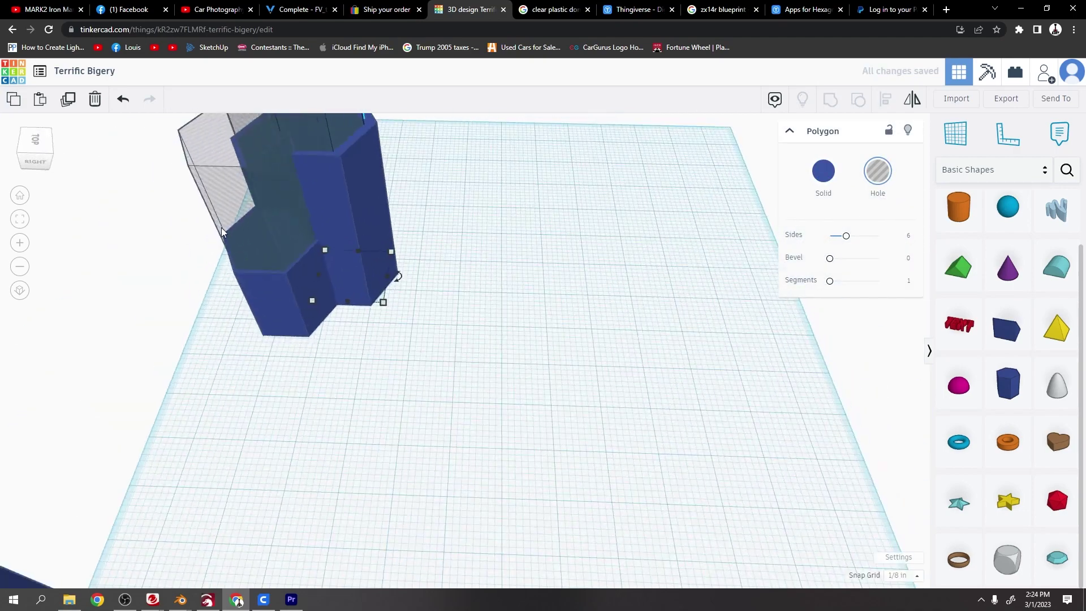
{"action": "left_click", "coordinate": [334, 138], "text": "shift"}
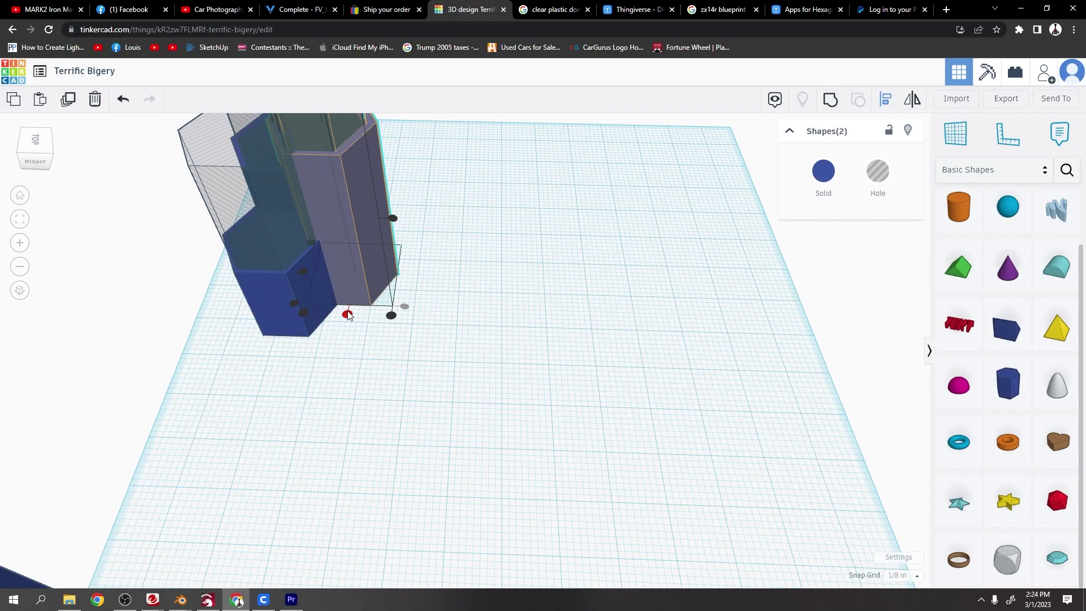
{"action": "right_click_drag", "start_coordinate": [304, 276], "coordinate": [501, 307]}
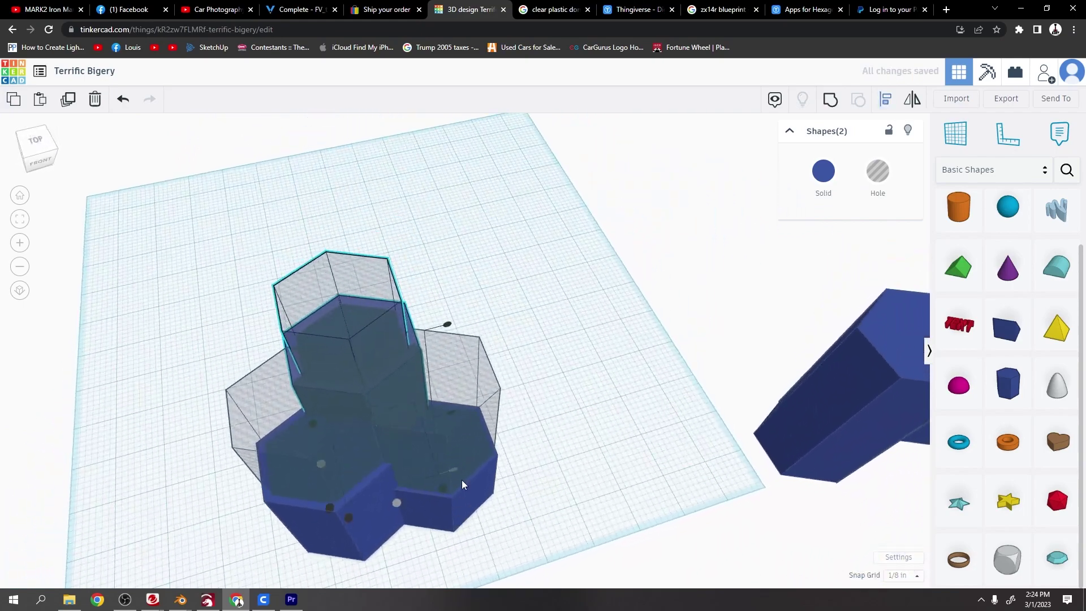
Step: Try to hollow out the shortest prism by grouping it with its hexagonal hole, and undo the grouping
{"action": "right_click_drag", "start_coordinate": [463, 484], "coordinate": [464, 449]}
{"action": "left_click", "coordinate": [464, 449]}
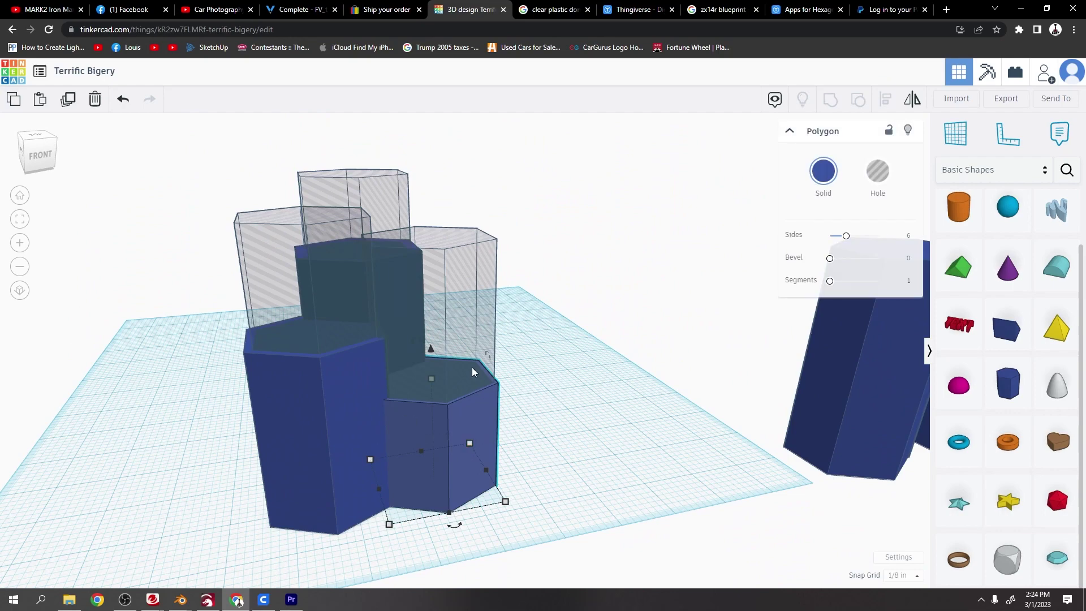
{"action": "left_click", "coordinate": [475, 331], "text": "shift"}
{"action": "left_click", "coordinate": [832, 100]}
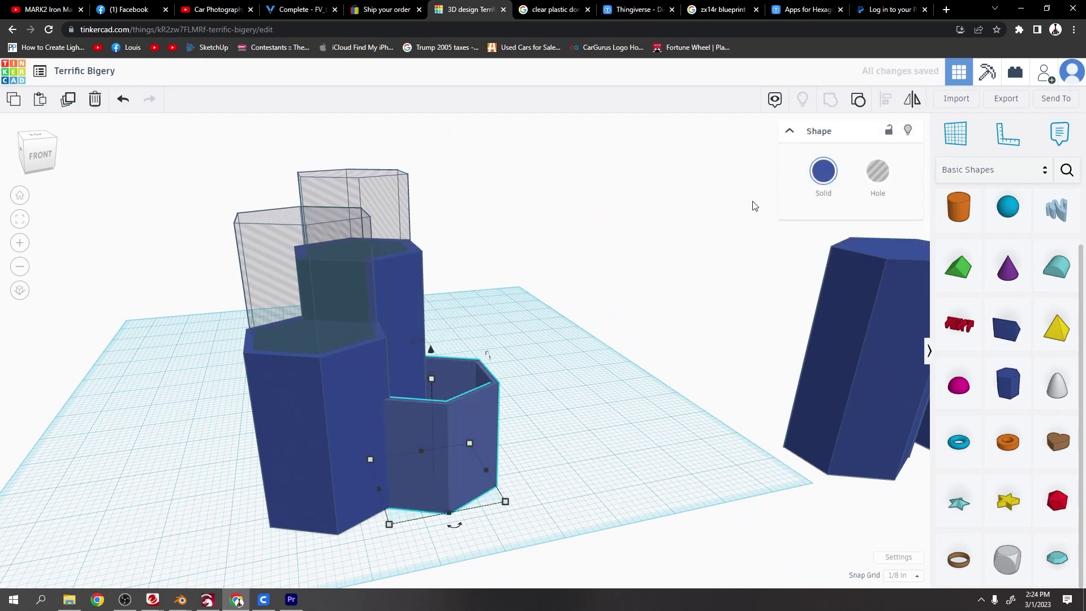
{"action": "right_click_drag", "start_coordinate": [475, 372], "coordinate": [446, 443]}
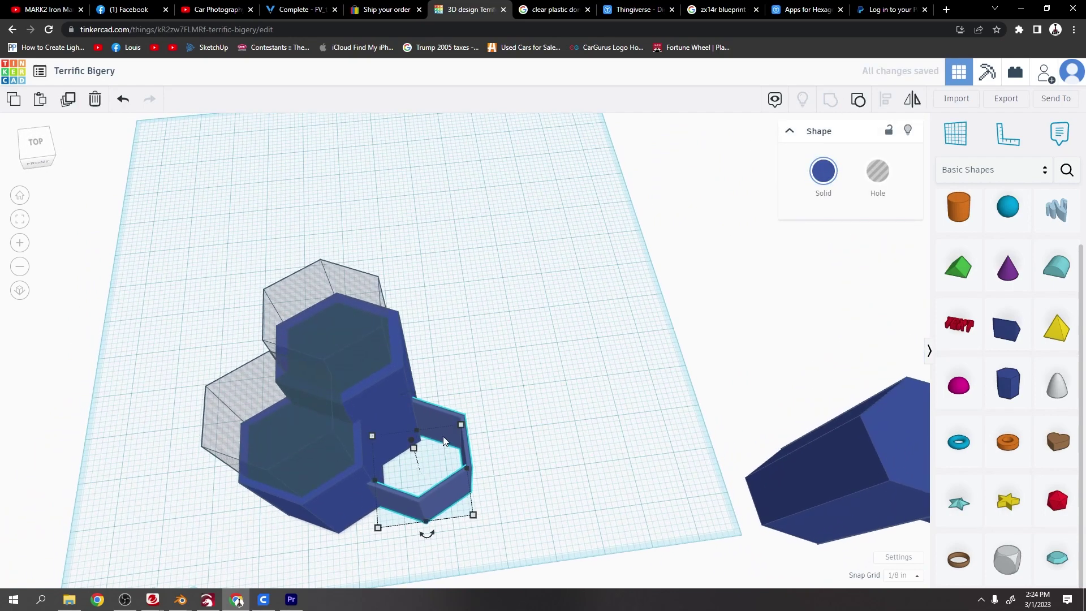
{"action": "key", "text": "ctrl+z"}
Step: Raise the hexagonal holes about ⅛ in above the workplane to leave a solid floor in each prism
{"action": "right_click_drag", "start_coordinate": [438, 479], "coordinate": [436, 308]}
{"action": "left_click", "coordinate": [444, 319]}
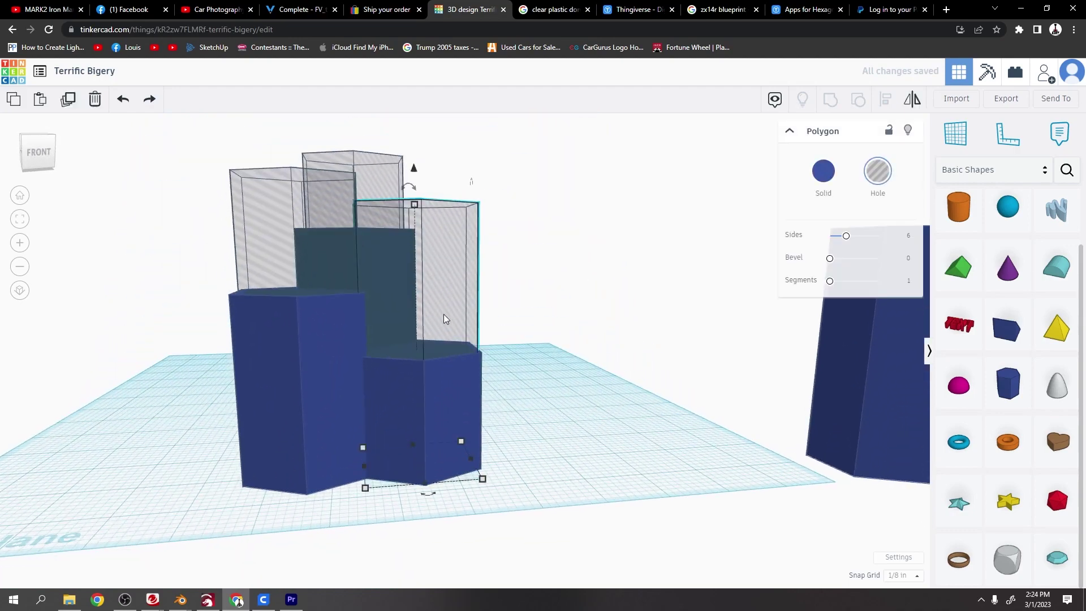
{"action": "left_click_drag", "start_coordinate": [413, 170], "coordinate": [414, 164]}
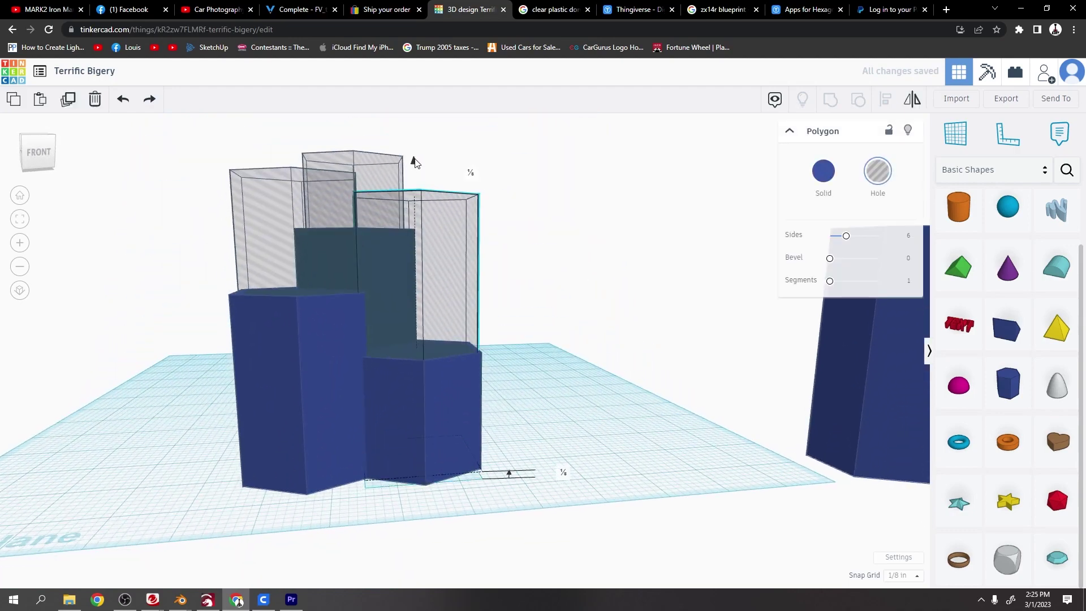
{"action": "left_click", "coordinate": [245, 169]}
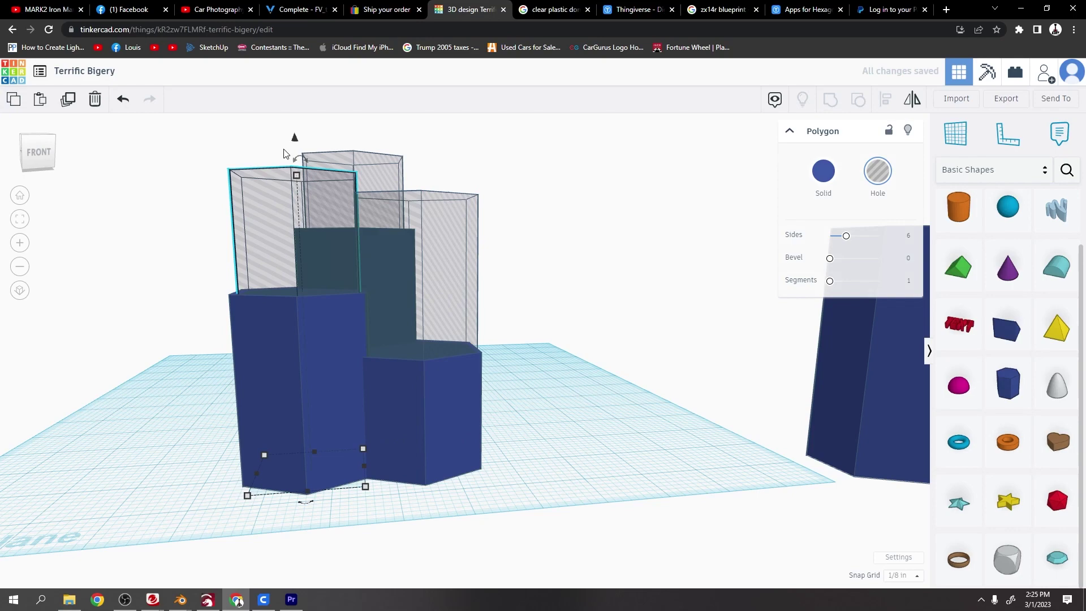
{"action": "left_click_drag", "start_coordinate": [298, 144], "coordinate": [353, 111]}
{"action": "left_click", "coordinate": [363, 169]}
Step: Group the shortest prism with its raised hexagonal hole to cut it into an open cup with a floor
{"action": "right_click_drag", "start_coordinate": [538, 296], "coordinate": [402, 471]}
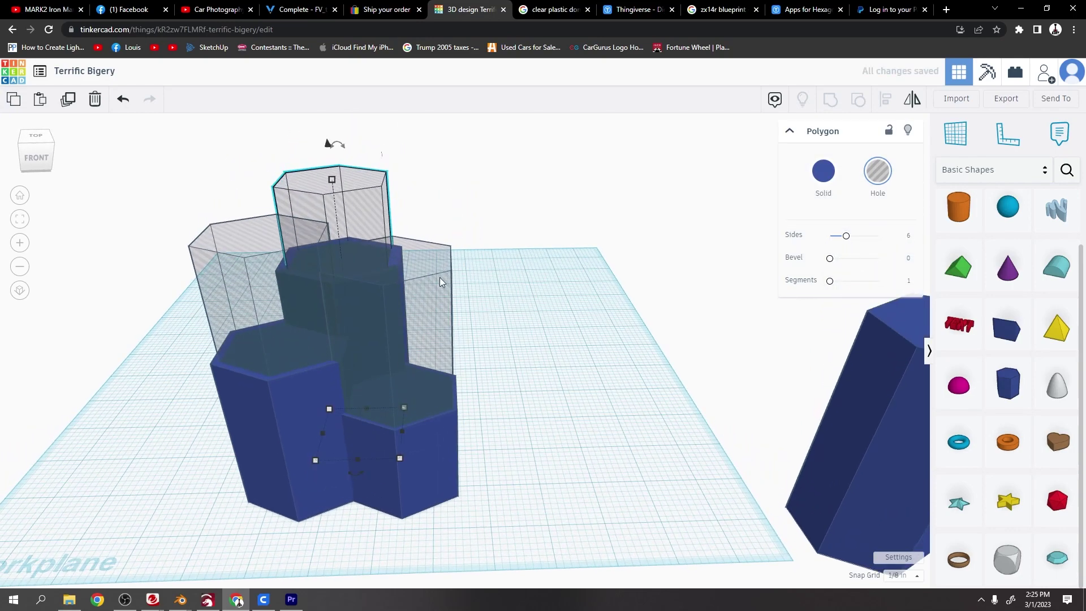
{"action": "left_click", "coordinate": [427, 458], "text": "shift"}
{"action": "left_click", "coordinate": [828, 101]}
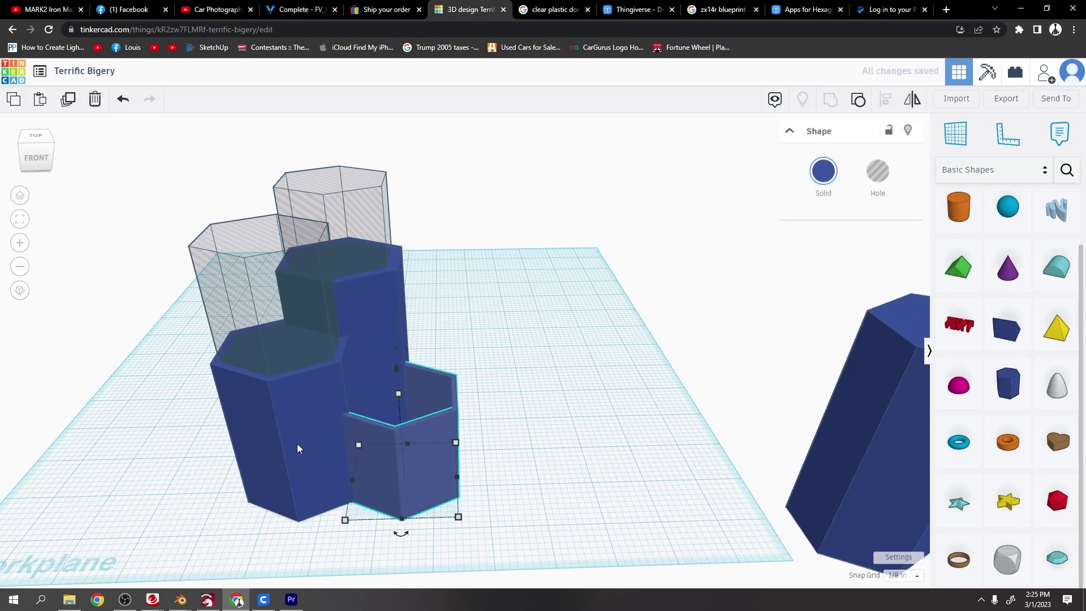
Step: Group the mid-height front prism with its raised hexagonal hole to cut it into an open cup
{"action": "left_click", "coordinate": [278, 447]}
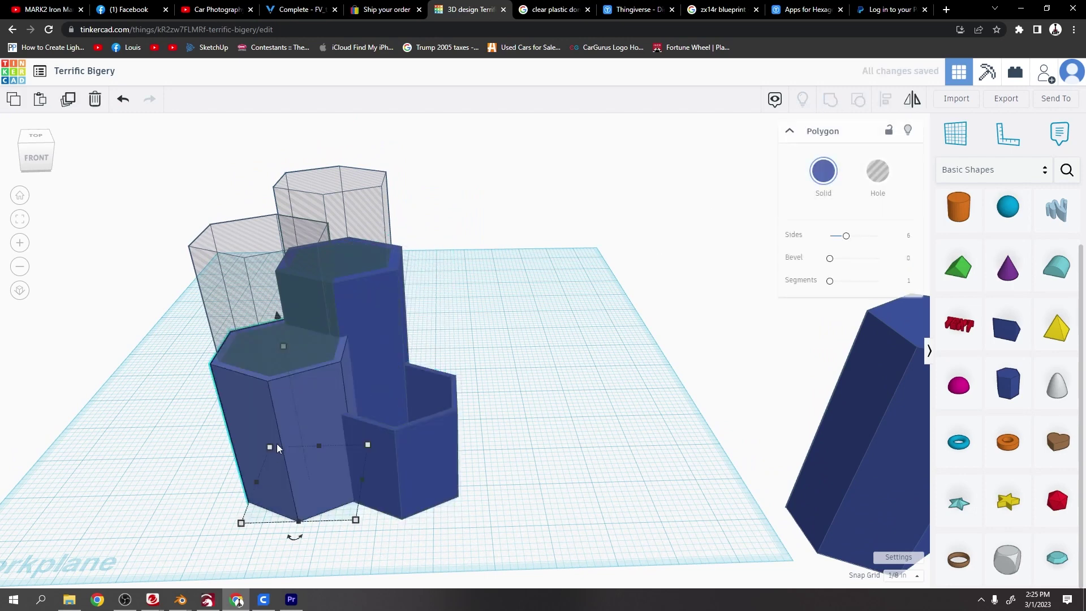
{"action": "left_click", "coordinate": [213, 262], "text": "shift"}
{"action": "left_click", "coordinate": [828, 101]}
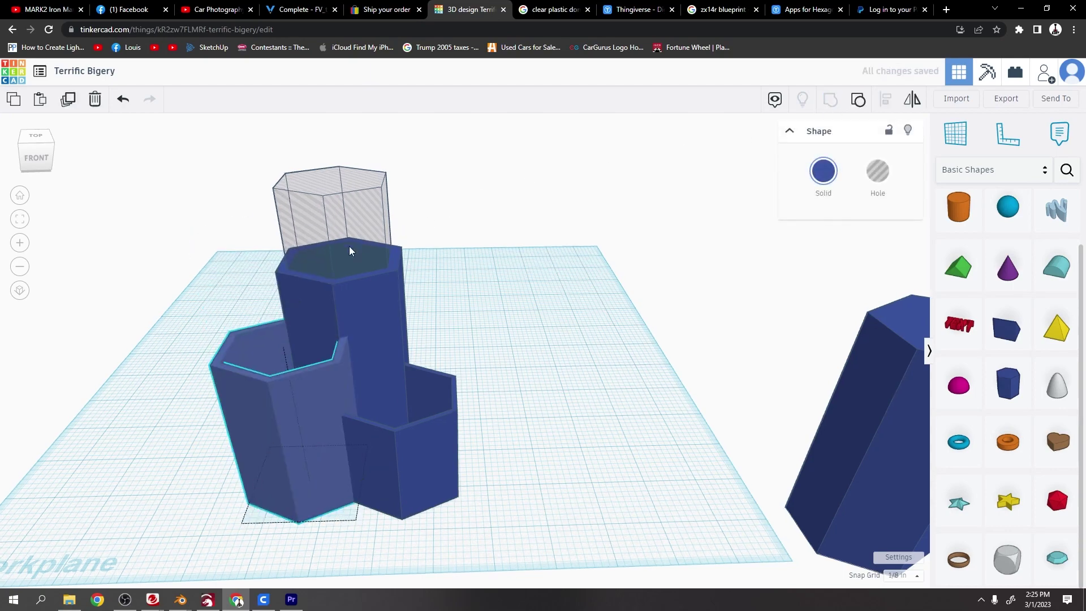
Step: Group the three prisms into one shape, and group it with the remaining hexagonal hole to hollow out the tallest prism
{"action": "right_click_drag", "start_coordinate": [352, 247], "coordinate": [432, 463]}
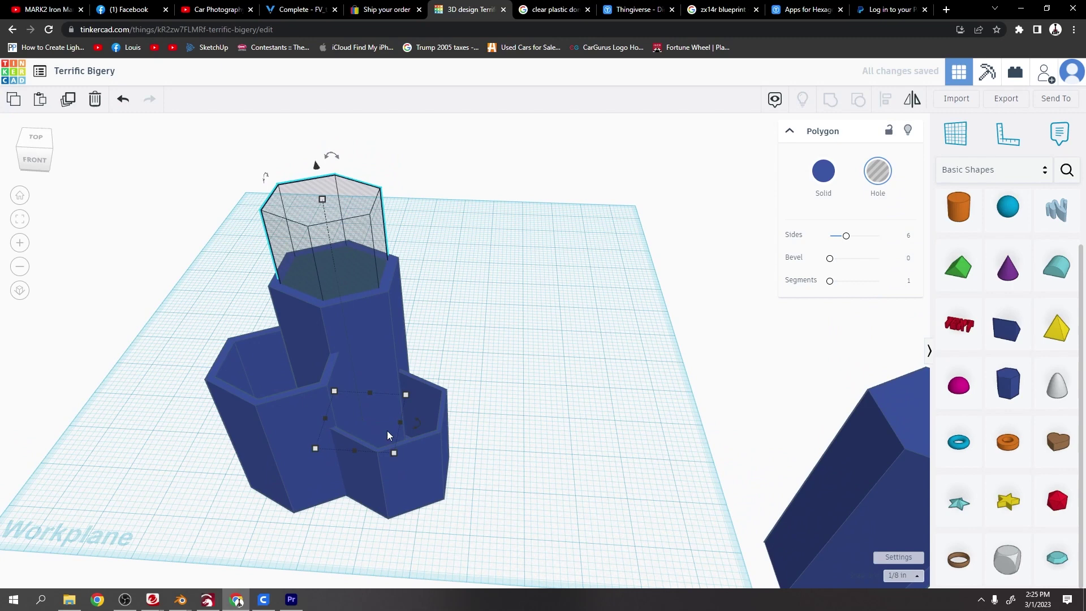
{"action": "left_click", "coordinate": [399, 473]}
{"action": "left_click", "coordinate": [303, 435], "text": "shift"}
{"action": "left_click", "coordinate": [369, 364], "text": "shift"}
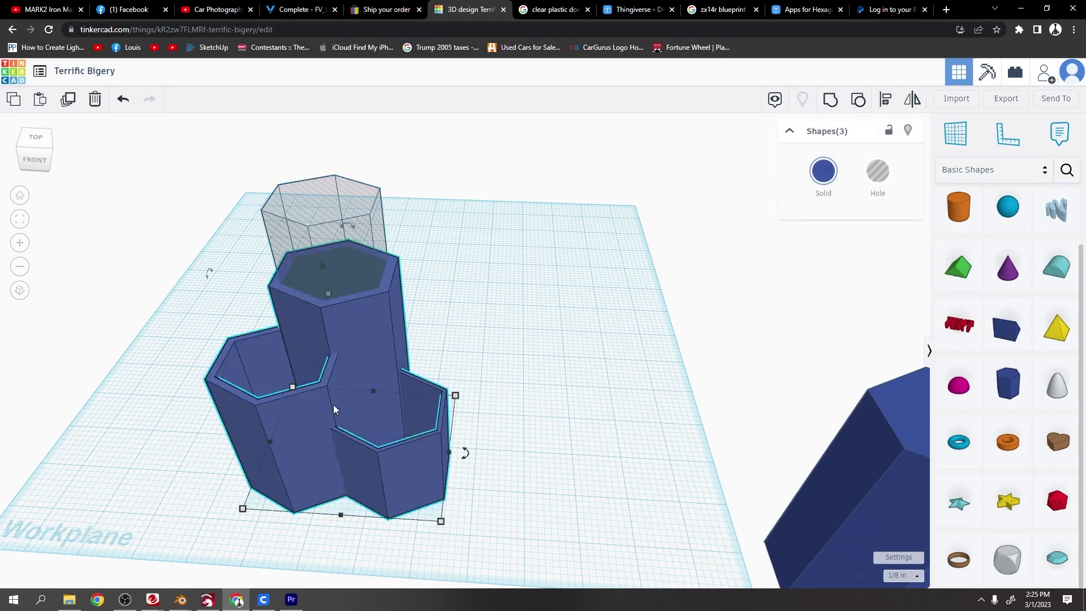
{"action": "left_click", "coordinate": [829, 102]}
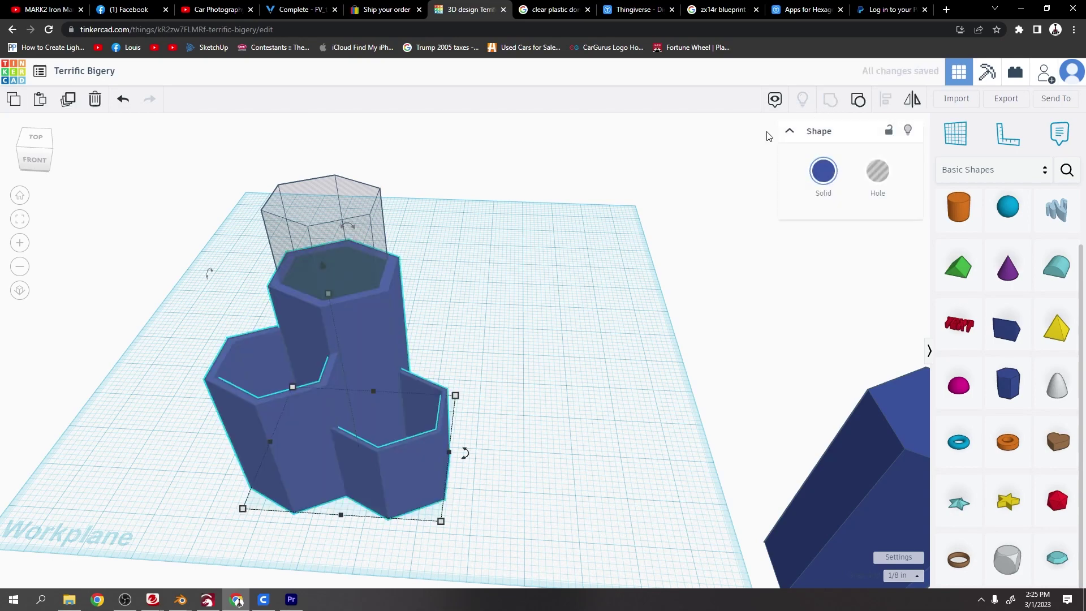
{"action": "left_click", "coordinate": [325, 210], "text": "shift"}
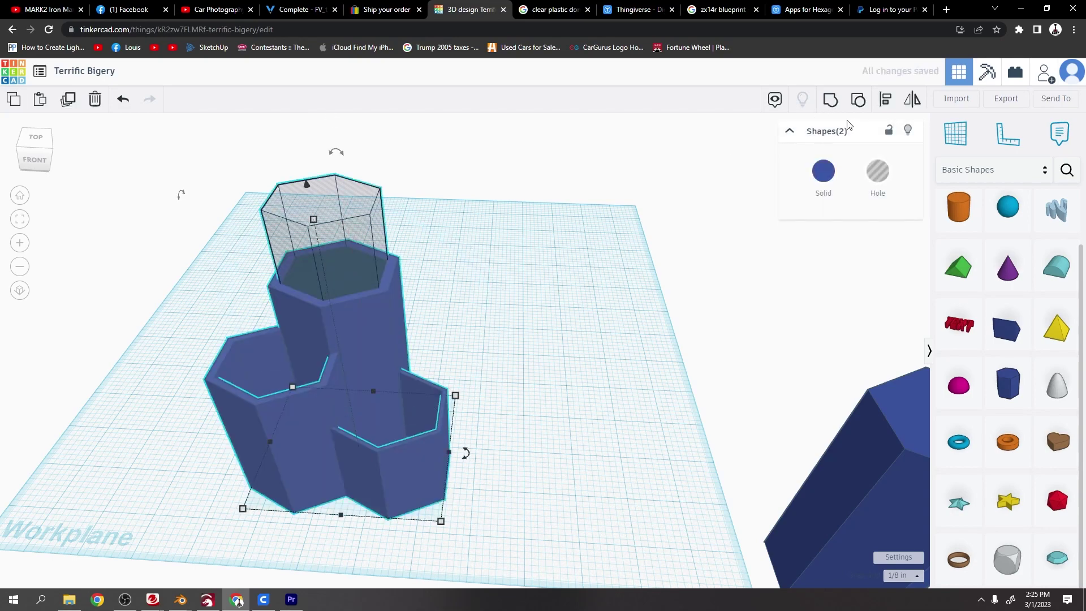
{"action": "left_click", "coordinate": [836, 109]}
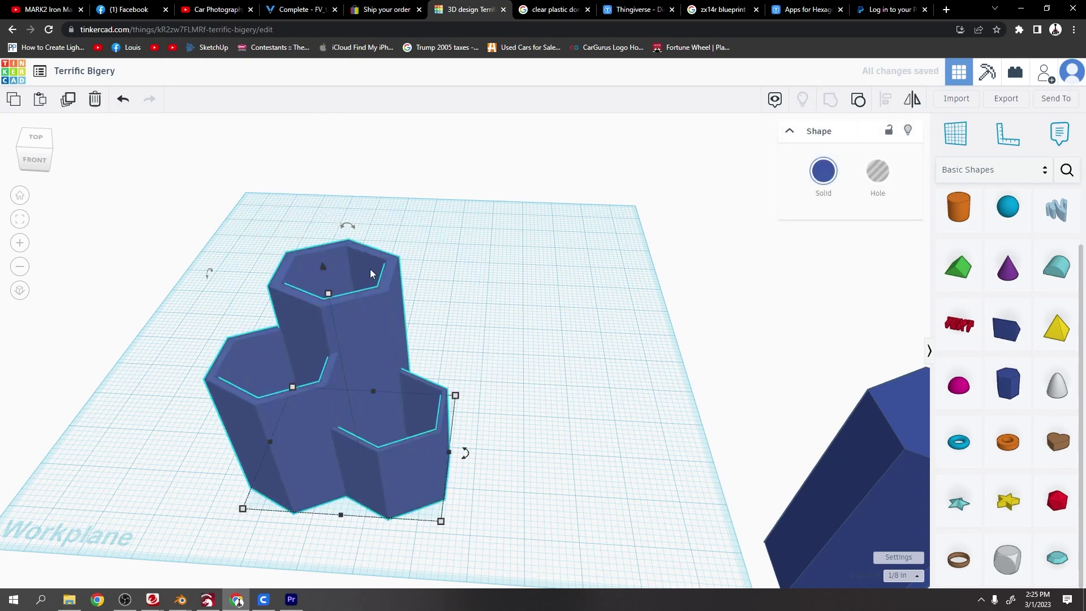
Step: Duplicate the hollowed container cluster and place the copy about 3.8 in to the left of the original
{"action": "right_click_drag", "start_coordinate": [372, 272], "coordinate": [342, 433]}
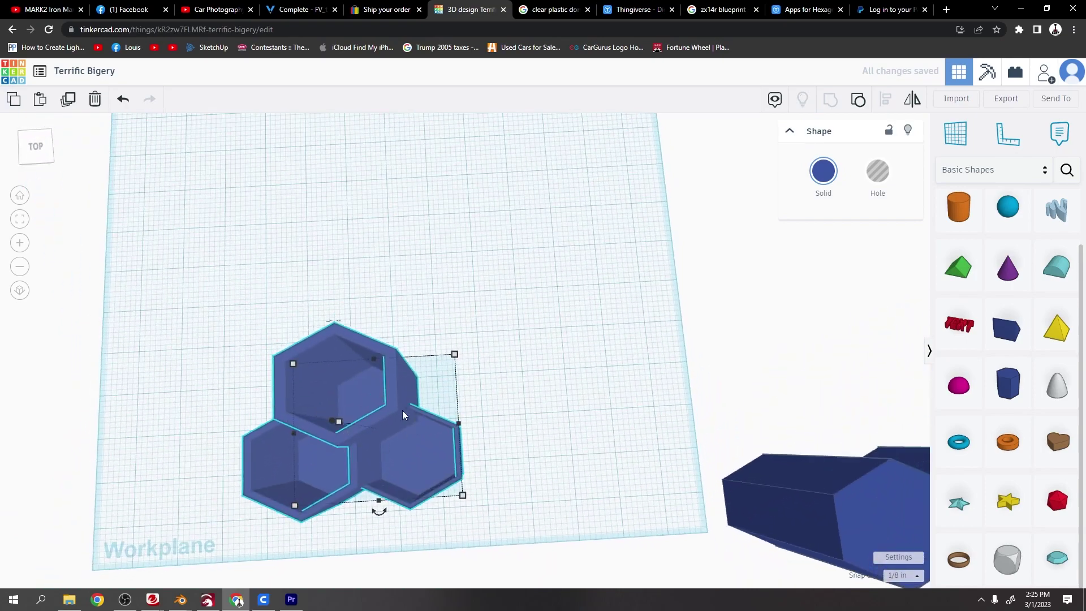
{"action": "right_click_drag", "start_coordinate": [402, 414], "coordinate": [348, 378]}
{"action": "mouse_move", "coordinate": [359, 359]}
{"action": "left_mouse_down"}
{"action": "mouse_move", "coordinate": [390, 344]}
{"action": "mouse_move", "coordinate": [532, 330]}
{"action": "mouse_move", "coordinate": [322, 354]}
{"action": "mouse_move", "coordinate": [357, 343]}
{"action": "left_mouse_up"}
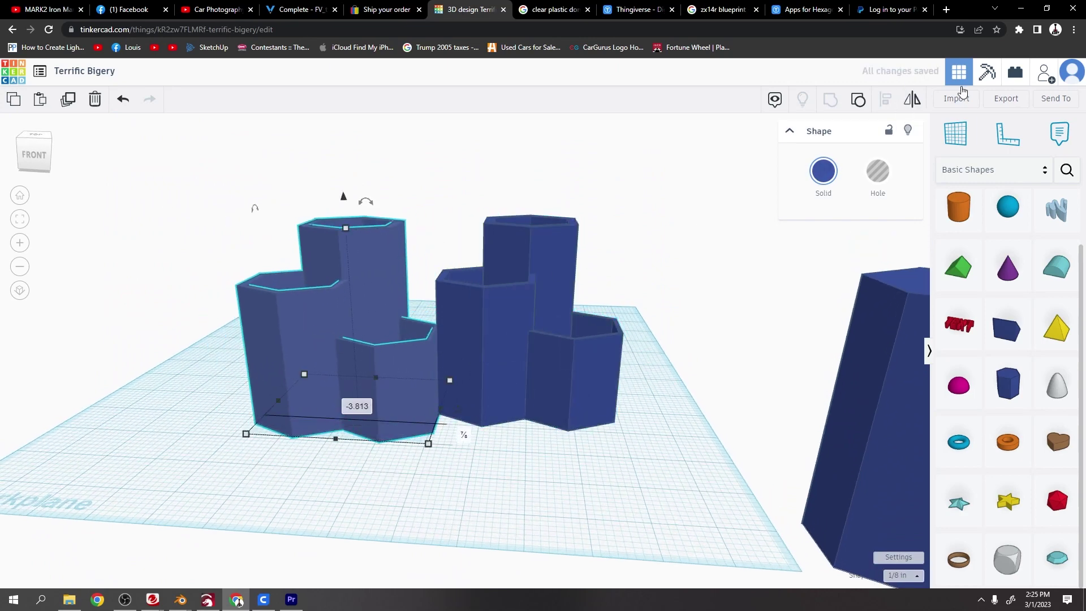
Step: Mirror the copied cluster left to right and spread the two clusters apart, moving the copy about 4.3 in left
{"action": "left_click", "coordinate": [913, 101]}
{"action": "left_click", "coordinate": [330, 448]}
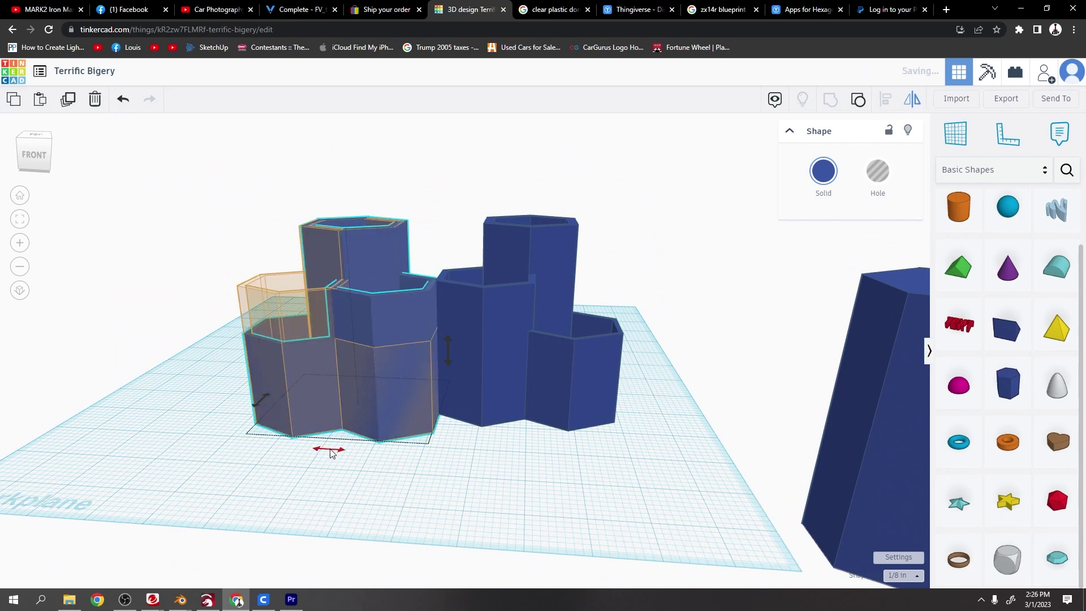
{"action": "left_click_drag", "start_coordinate": [380, 378], "coordinate": [209, 347]}
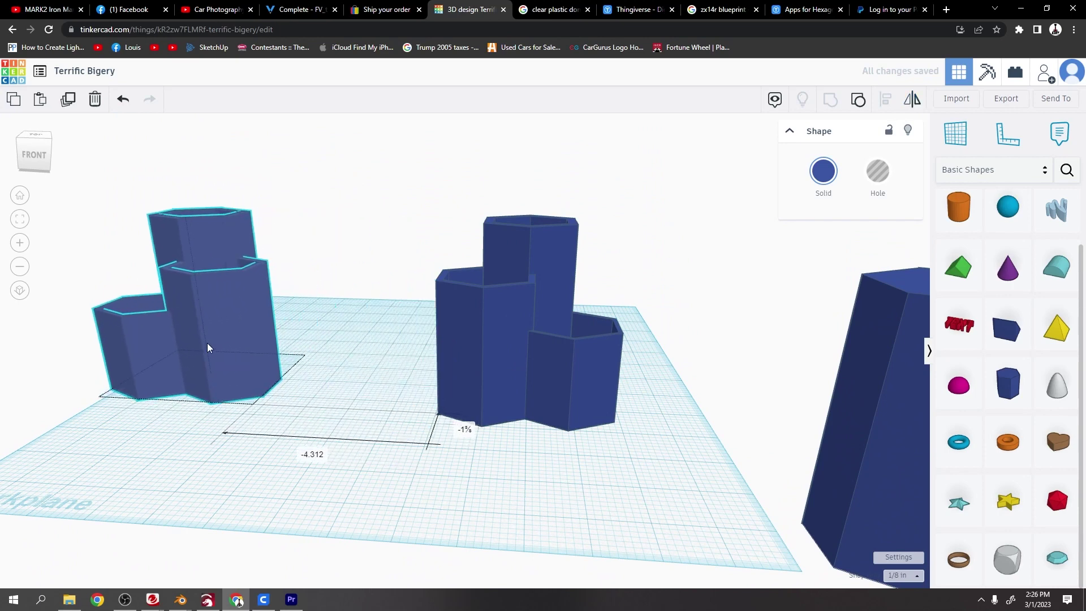
{"action": "left_click_drag", "start_coordinate": [507, 365], "coordinate": [637, 357]}
Step: Add a solid box between the two clusters and stretch it into a long, deep base slab
{"action": "scroll", "coordinate": [673, 404], "scroll_direction": "down", "scroll_amount": 2}
{"action": "scroll", "coordinate": [1063, 345], "scroll_direction": "up", "scroll_amount": 2}
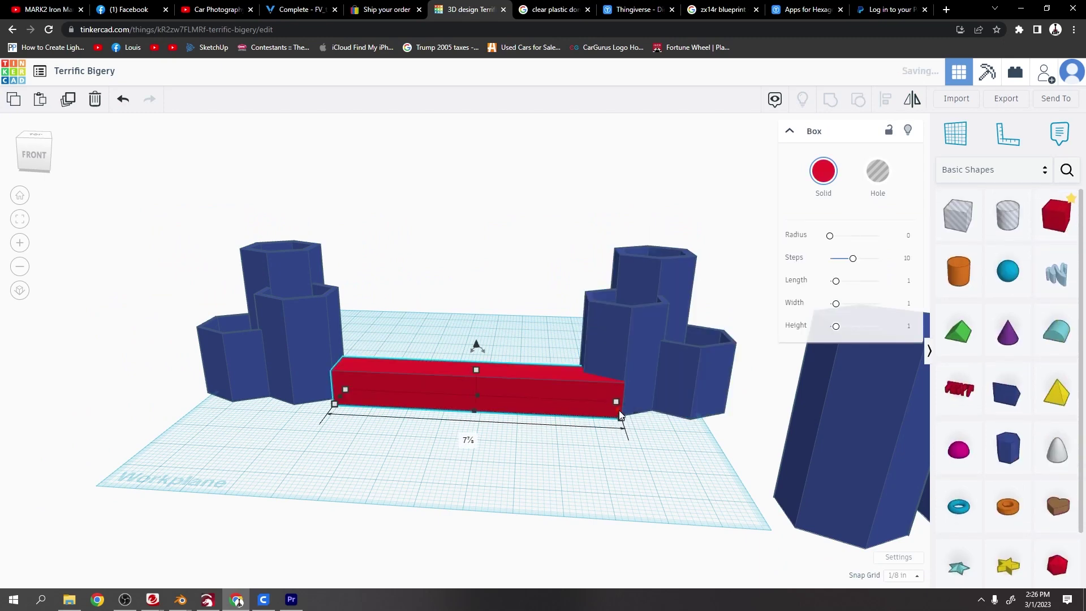
{"action": "left_click_drag", "start_coordinate": [338, 401], "coordinate": [290, 399]}
{"action": "right_click_drag", "start_coordinate": [362, 306], "coordinate": [396, 351]}
{"action": "left_click_drag", "start_coordinate": [466, 384], "coordinate": [478, 349]}
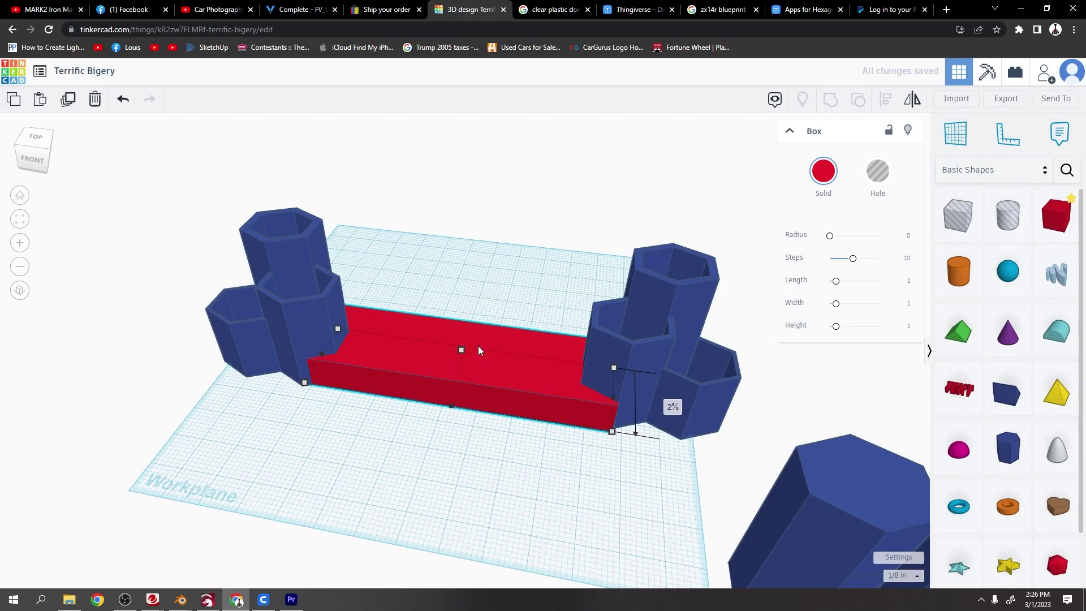
{"action": "right_click_drag", "start_coordinate": [396, 294], "coordinate": [611, 340]}
{"action": "left_click_drag", "start_coordinate": [413, 433], "coordinate": [405, 442]}
{"action": "right_click_drag", "start_coordinate": [406, 445], "coordinate": [266, 416]}
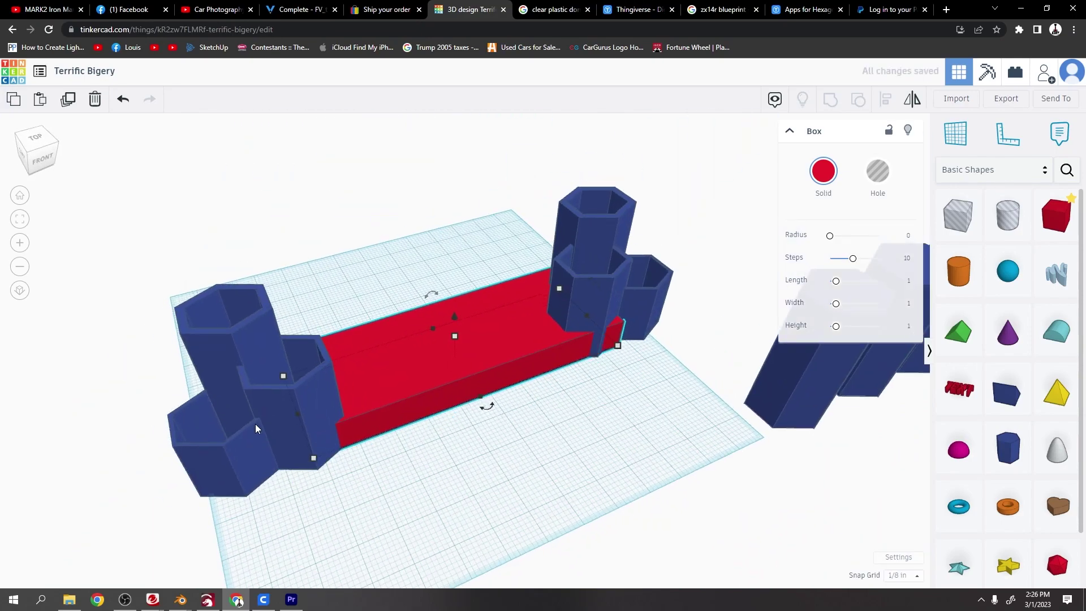
Step: Shift the right-hand cluster outward and extend the base slab so that it runs under the front container of each cluster
{"action": "left_click", "coordinate": [266, 416]}
{"action": "left_click", "coordinate": [590, 306]}
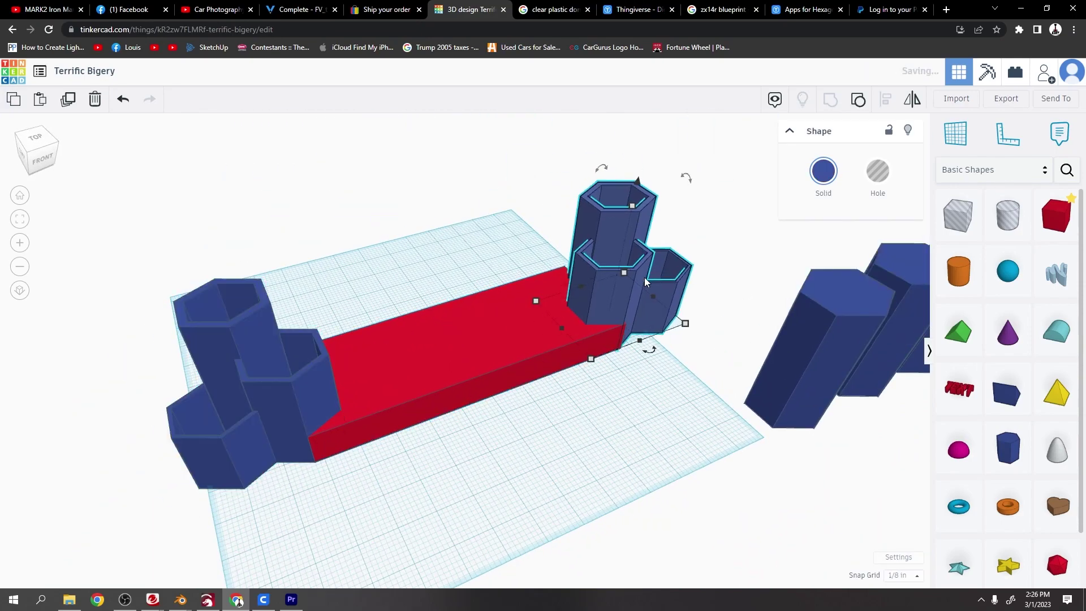
{"action": "right_click_drag", "start_coordinate": [385, 334], "coordinate": [532, 339]}
{"action": "left_click", "coordinate": [540, 391]}
{"action": "left_click_drag", "start_coordinate": [625, 454], "coordinate": [658, 463]}
{"action": "left_click_drag", "start_coordinate": [294, 371], "coordinate": [276, 366]}
{"action": "right_click_drag", "start_coordinate": [277, 366], "coordinate": [453, 339]}
{"action": "left_click", "coordinate": [424, 283]}
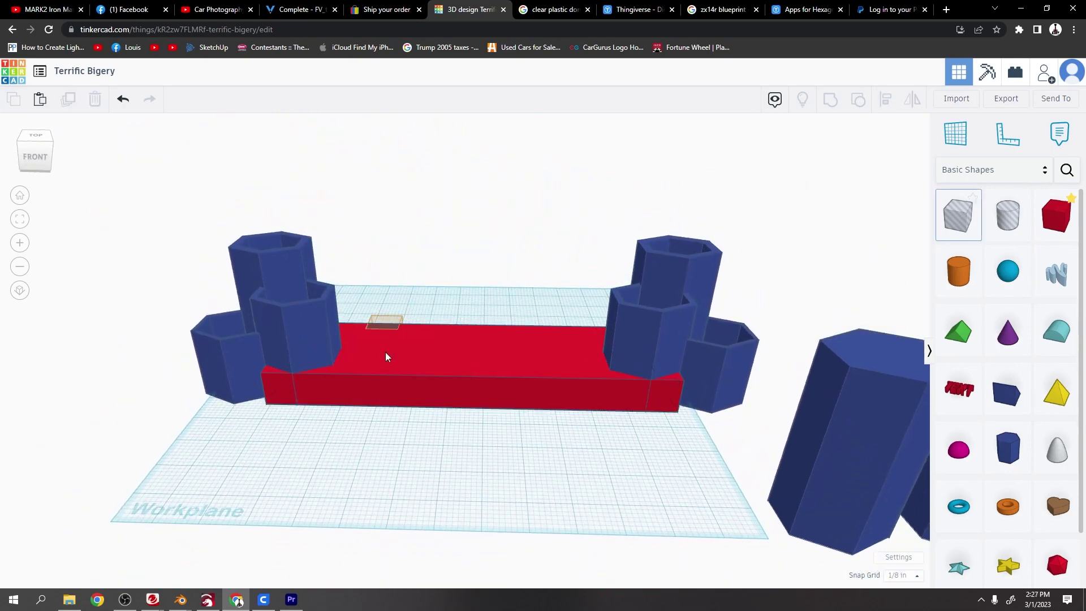
Step: Place a box hole on the base slab, raise it slightly and stretch it into a long slot along the back edge
{"action": "left_click_drag", "start_coordinate": [369, 367], "coordinate": [382, 361]}
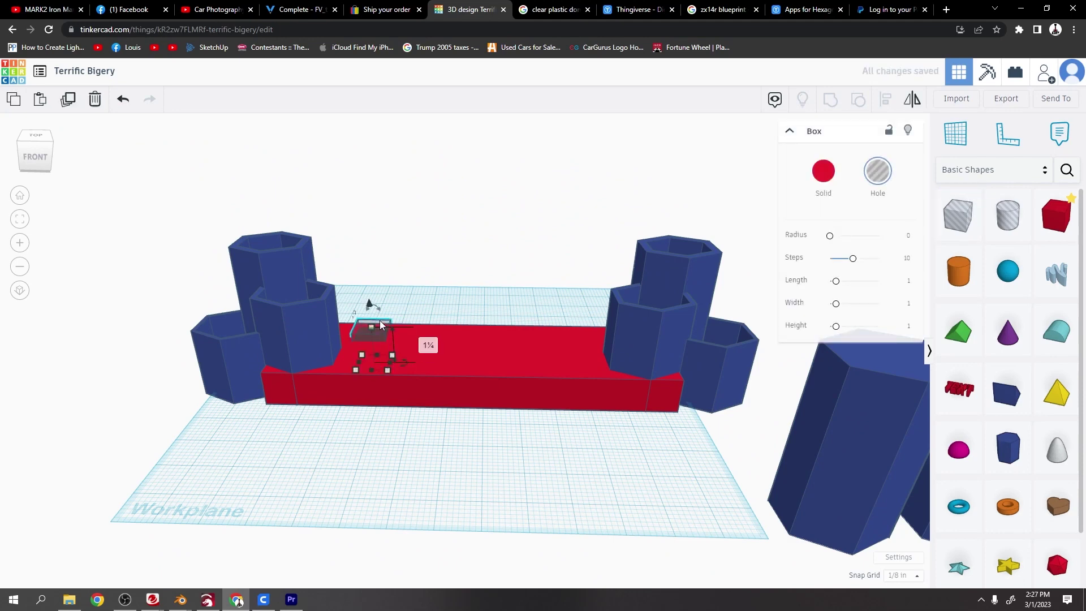
{"action": "left_click_drag", "start_coordinate": [369, 306], "coordinate": [369, 301]}
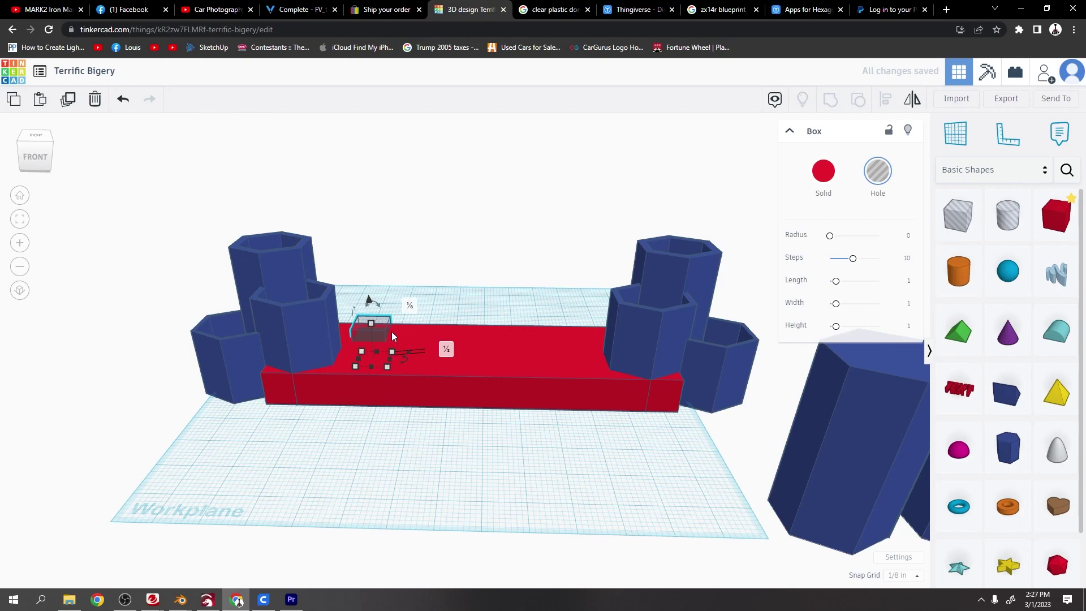
{"action": "left_click_drag", "start_coordinate": [389, 365], "coordinate": [597, 376]}
{"action": "right_click_drag", "start_coordinate": [597, 376], "coordinate": [483, 371]}
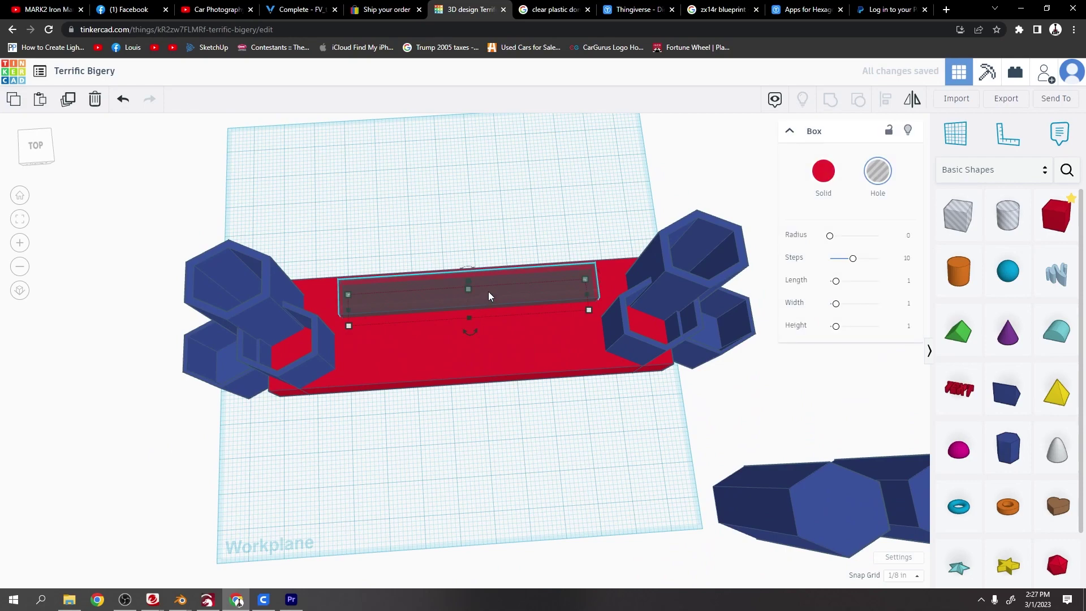
Step: Copy the slot hole twice toward the front of the base slab, each copy shorter than the one behind it
{"action": "left_click_drag", "start_coordinate": [489, 295], "coordinate": [498, 341], "text": "alt"}
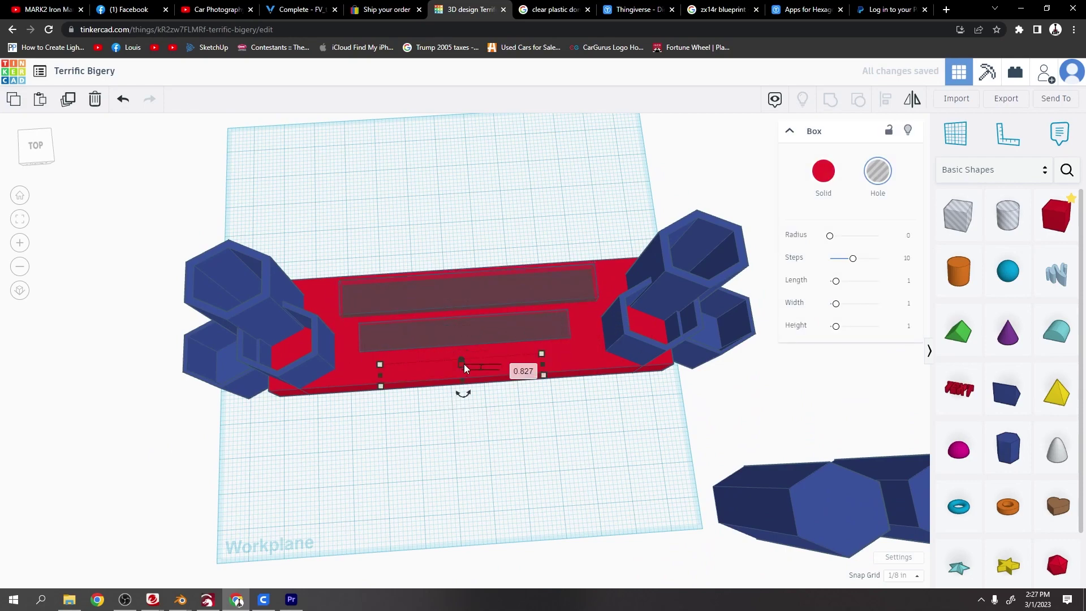
{"action": "left_click_drag", "start_coordinate": [464, 365], "coordinate": [464, 361]}
{"action": "left_click", "coordinate": [463, 324]}
{"action": "right_click_drag", "start_coordinate": [464, 324], "coordinate": [500, 358]}
Step: Group the three slot holes with the base slab to cut three parallel recesses into its top
{"action": "left_click", "coordinate": [579, 282]}
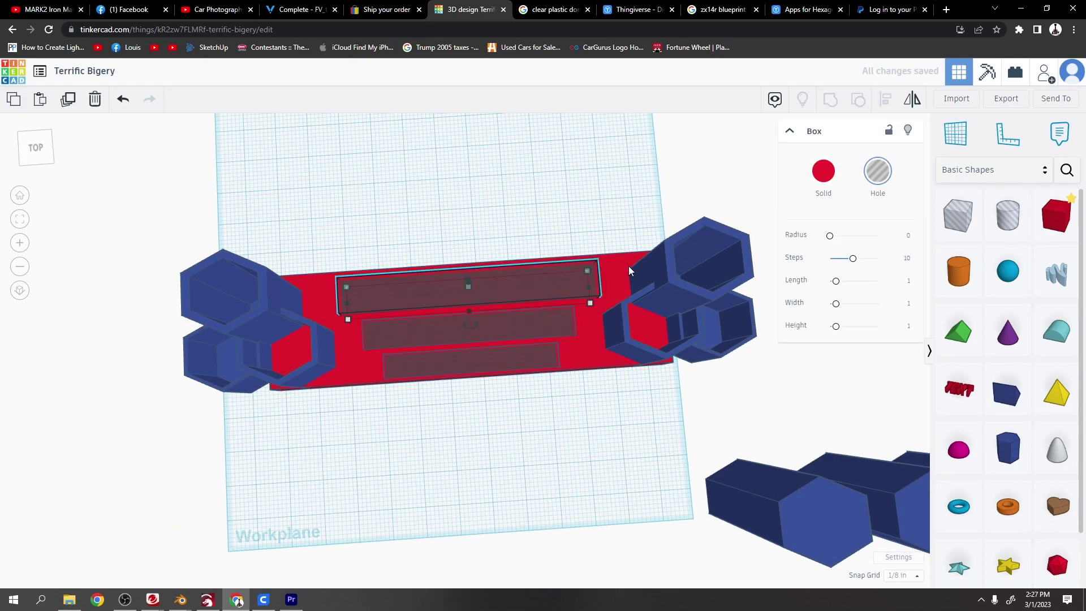
{"action": "left_click", "coordinate": [629, 266], "text": "shift"}
{"action": "right_click_drag", "start_coordinate": [629, 265], "coordinate": [477, 286]}
{"action": "left_click_drag", "start_coordinate": [464, 383], "coordinate": [443, 408]}
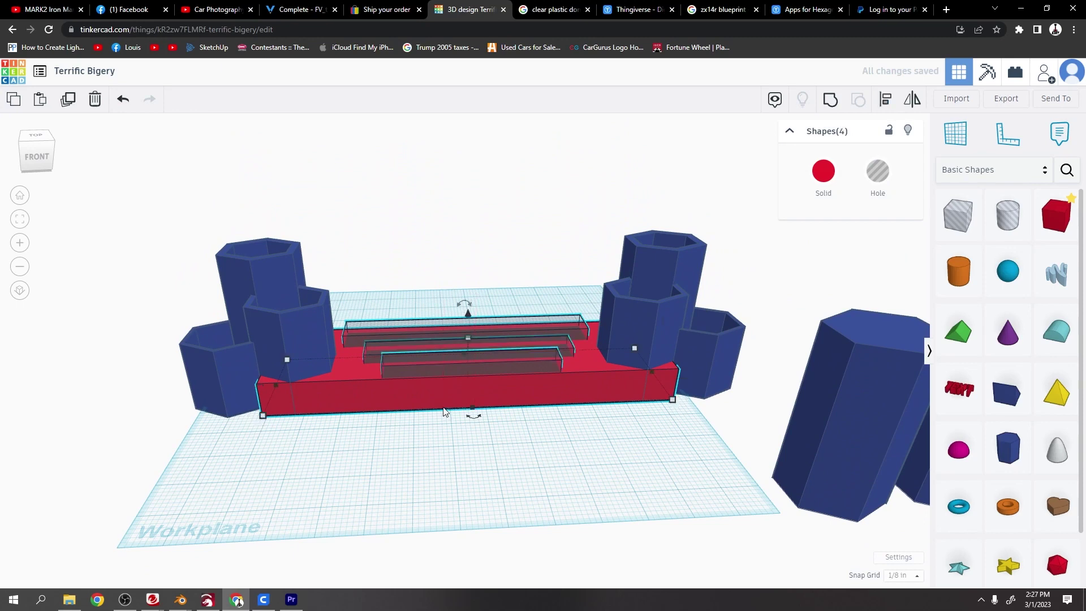
{"action": "left_click", "coordinate": [830, 99]}
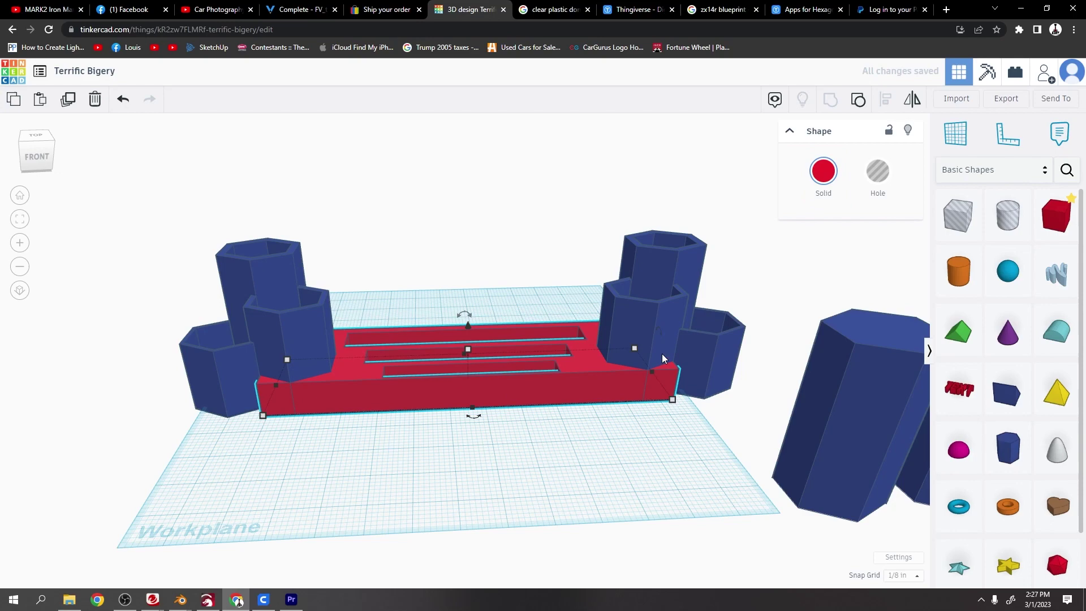
Step: Move a spare solid hexagonal prism onto the front container of the right-hand cluster, over the end of the base
{"action": "middle_click_drag", "start_coordinate": [732, 372], "coordinate": [675, 486]}
{"action": "mouse_move", "coordinate": [816, 521]}
{"action": "left_mouse_down"}
{"action": "mouse_move", "coordinate": [649, 396]}
{"action": "mouse_move", "coordinate": [615, 402]}
{"action": "left_mouse_up"}
{"action": "scroll", "coordinate": [616, 403], "scroll_direction": "up", "scroll_amount": 3}
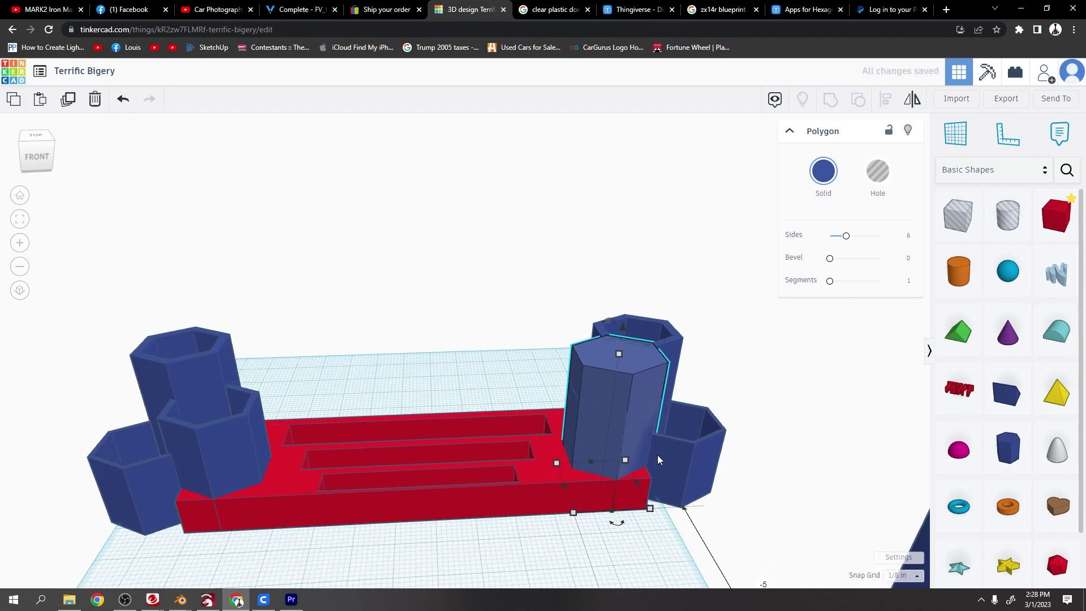
{"action": "scroll", "coordinate": [594, 455], "scroll_direction": "up", "scroll_amount": 2}
{"action": "scroll", "coordinate": [651, 419], "scroll_direction": "down", "scroll_amount": 3}
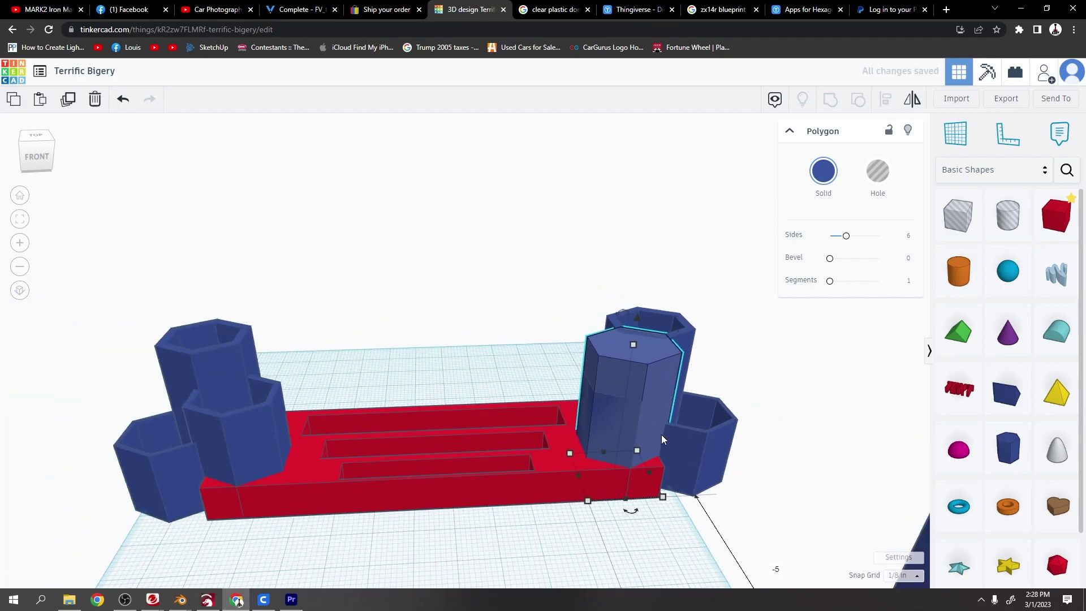
{"action": "scroll", "coordinate": [527, 496], "scroll_direction": "up", "scroll_amount": 2}
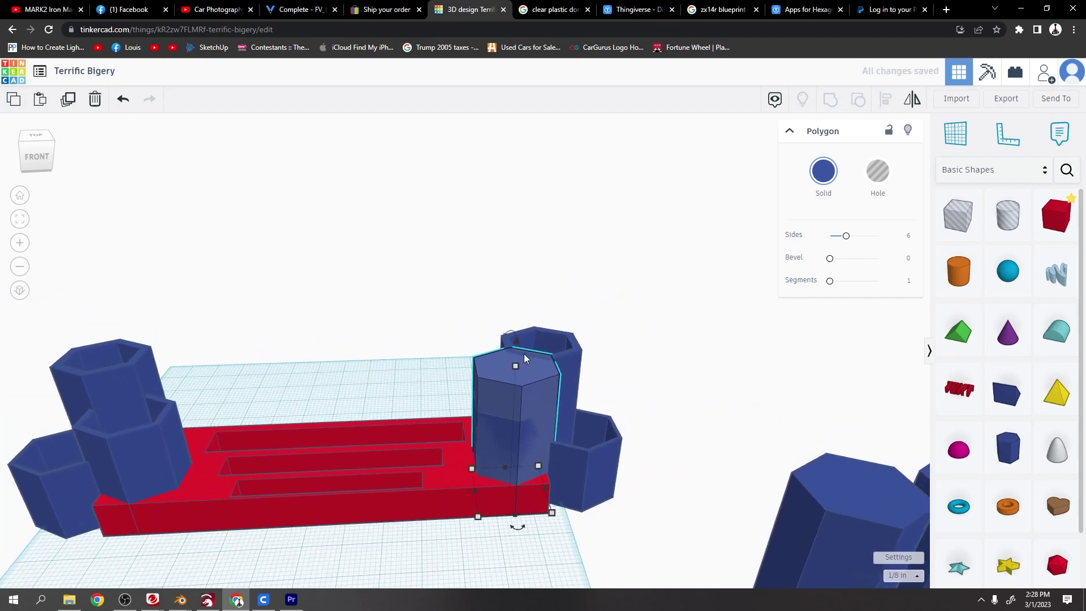
Step: Move a second spare solid prism onto the tallest right-hand container and nudge it ⅛ in toward the first prism
{"action": "left_click_drag", "start_coordinate": [785, 497], "coordinate": [511, 361]}
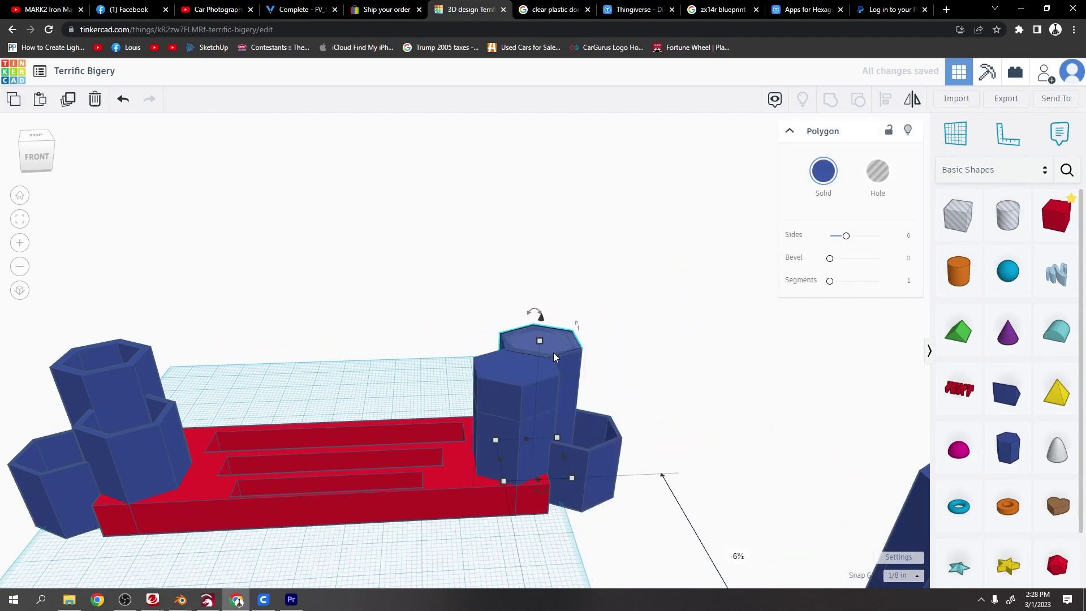
{"action": "scroll", "coordinate": [553, 353], "scroll_direction": "up", "scroll_amount": 4}
{"action": "right_click_drag", "start_coordinate": [535, 402], "coordinate": [339, 481]}
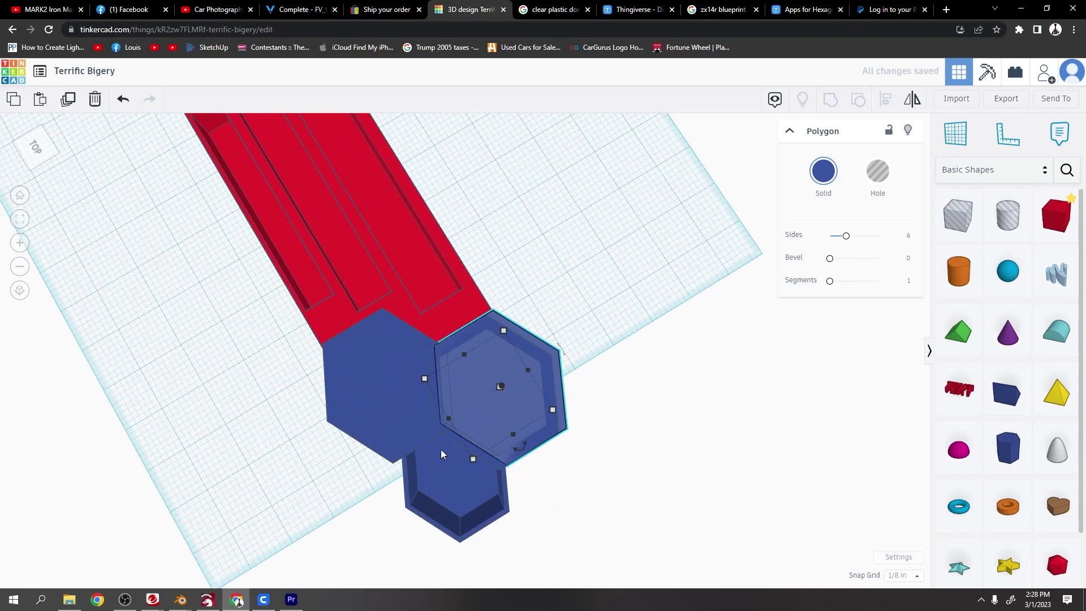
{"action": "mouse_move", "coordinate": [495, 404]}
{"action": "left_mouse_down"}
{"action": "mouse_move", "coordinate": [525, 408]}
{"action": "mouse_move", "coordinate": [497, 409]}
{"action": "left_mouse_up"}
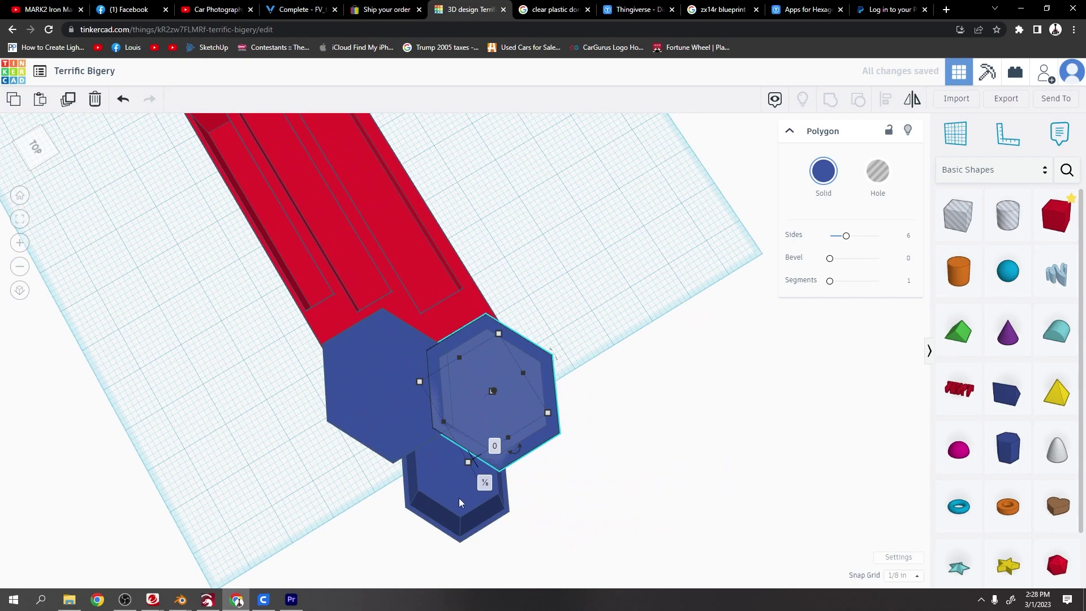
Step: Move the right-hand cluster clear of the base and group the two solid hexagonal prisms into one shape
{"action": "left_click_drag", "start_coordinate": [456, 500], "coordinate": [729, 507]}
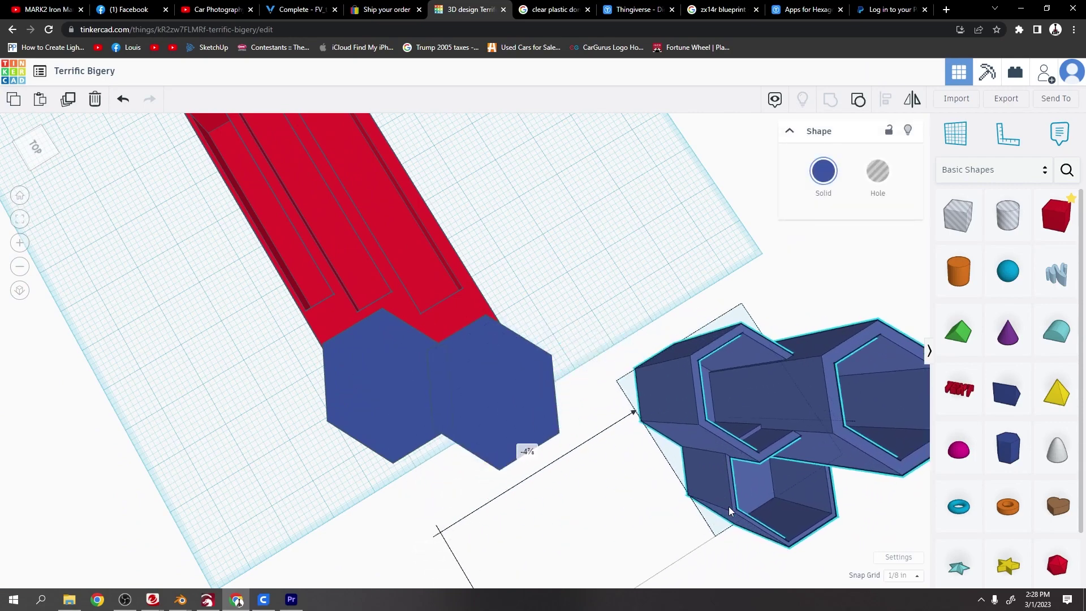
{"action": "right_click_drag", "start_coordinate": [728, 507], "coordinate": [571, 437]}
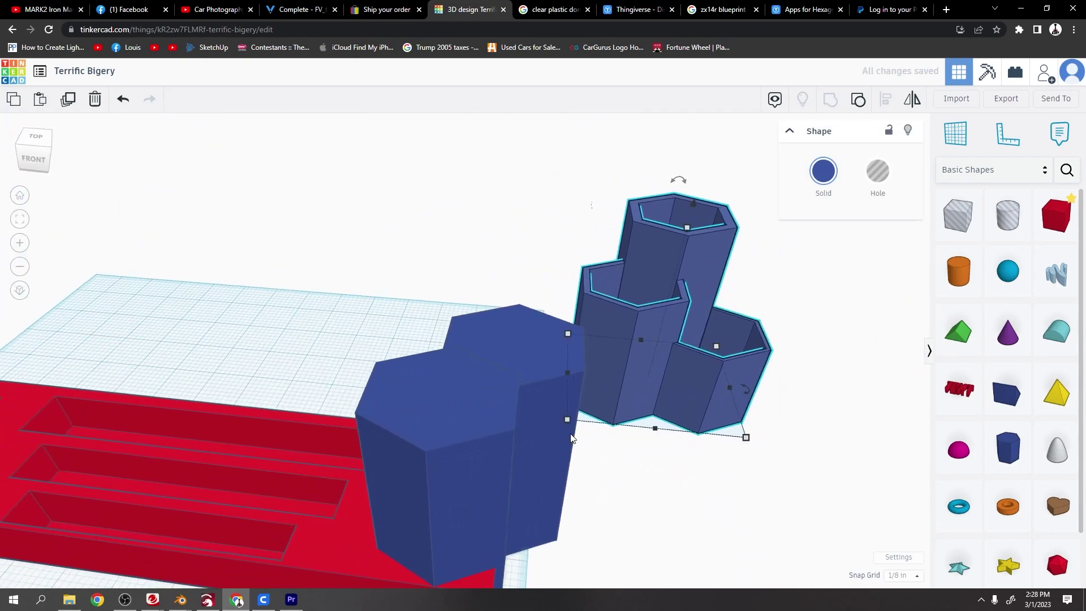
{"action": "left_click", "coordinate": [514, 363]}
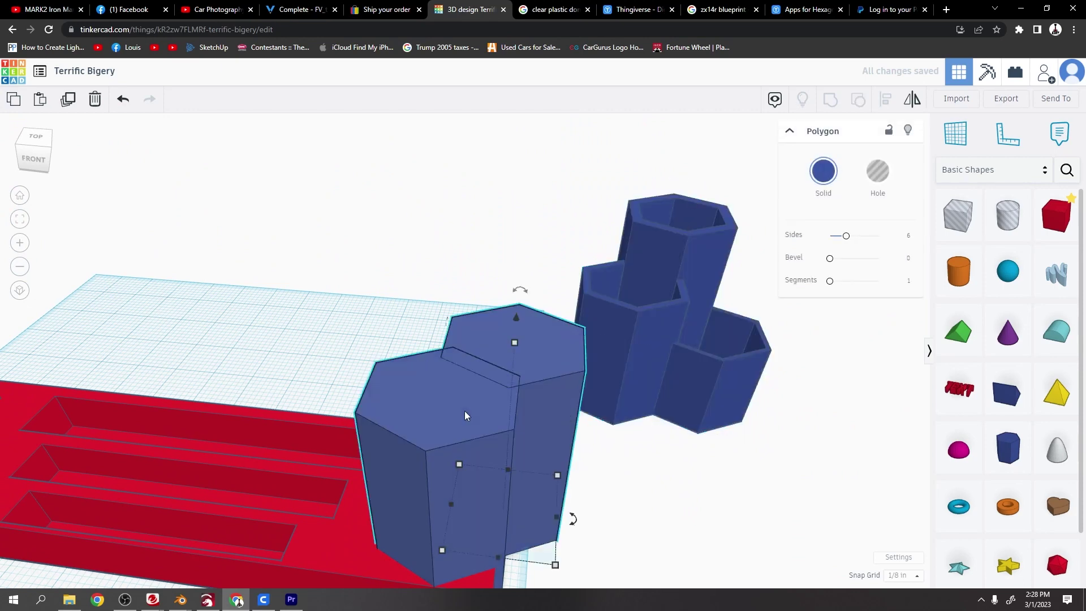
{"action": "left_click", "coordinate": [463, 411], "text": "shift"}
{"action": "left_click", "coordinate": [830, 99]}
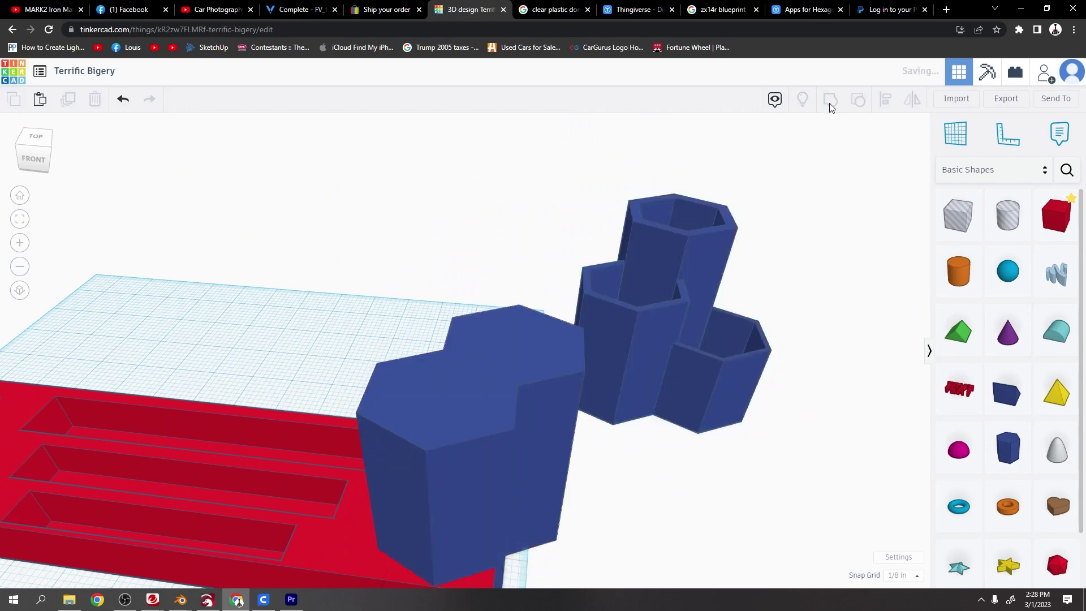
Step: Duplicate the grouped prism pair, move the copy left along the base slab, and select the original pair
{"action": "key", "text": "ctrl+d"}
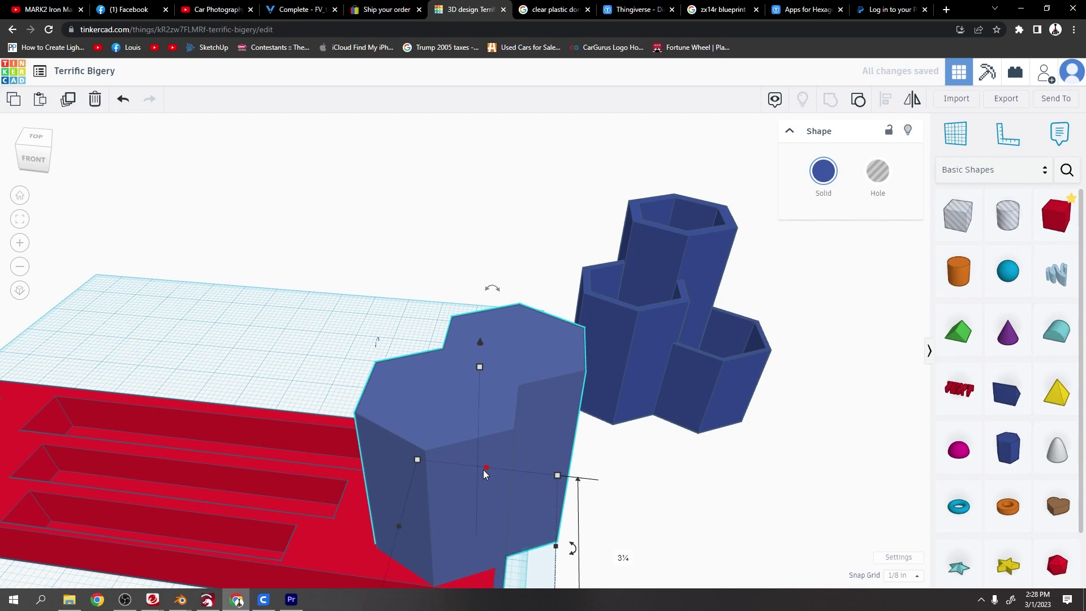
{"action": "left_click_drag", "start_coordinate": [483, 469], "coordinate": [141, 441]}
{"action": "left_click", "coordinate": [456, 442]}
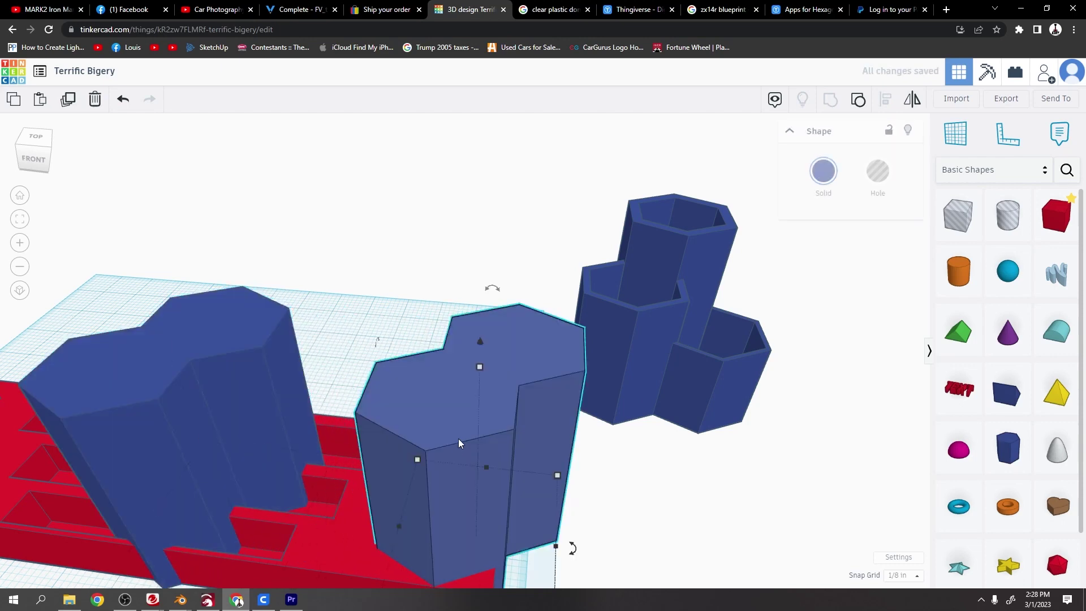
Step: Turn the selected prism pair into a hole and group it with the base slab to notch the slab's right end
{"action": "left_click", "coordinate": [878, 178]}
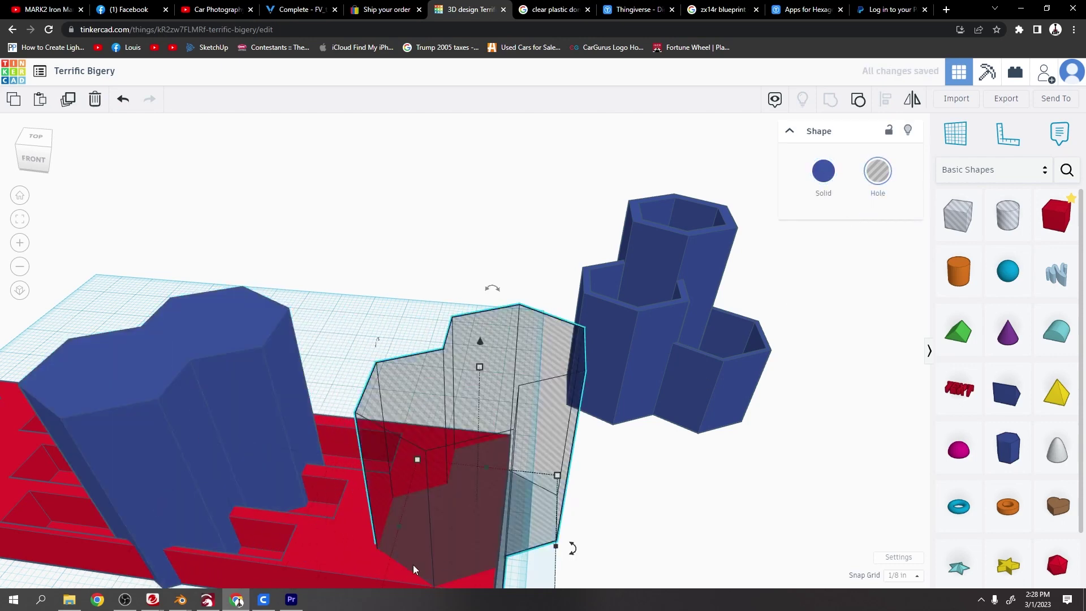
{"action": "left_click", "coordinate": [356, 567], "text": "shift"}
{"action": "left_click", "coordinate": [830, 99]}
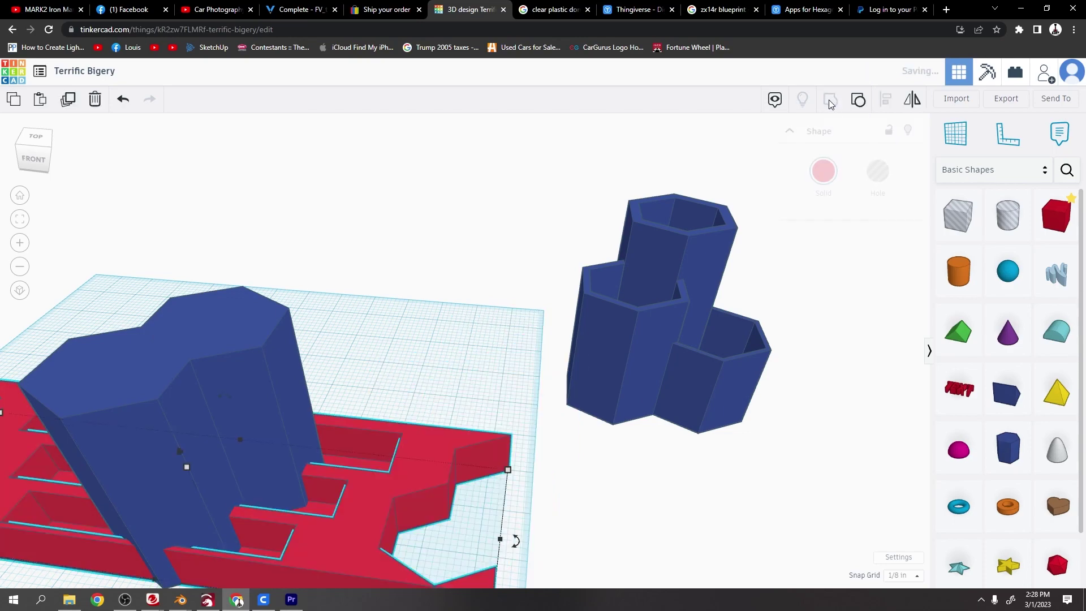
Step: Move the remaining solid prism pair over the left end of the base and shift the left-hand container cluster slightly outward
{"action": "right_click_drag", "start_coordinate": [478, 370], "coordinate": [360, 440]}
{"action": "middle_click_drag", "start_coordinate": [359, 440], "coordinate": [554, 395]}
{"action": "left_click_drag", "start_coordinate": [150, 308], "coordinate": [254, 216]}
{"action": "key", "text": "ctrl+z"}
{"action": "left_click", "coordinate": [432, 355]}
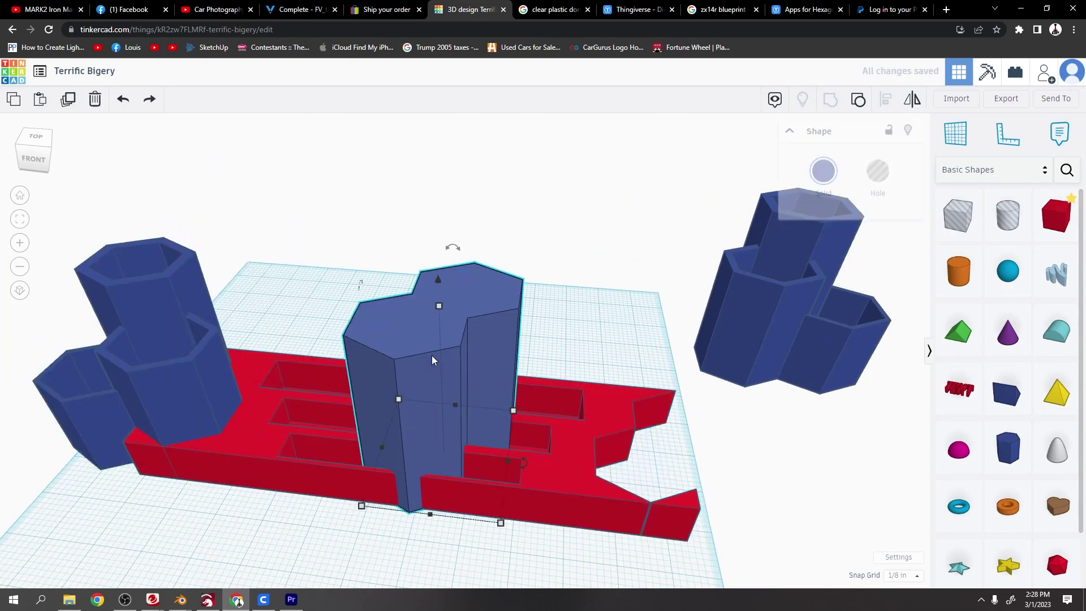
{"action": "left_click_drag", "start_coordinate": [424, 424], "coordinate": [170, 397]}
{"action": "right_click_drag", "start_coordinate": [171, 397], "coordinate": [195, 446]}
{"action": "left_click_drag", "start_coordinate": [96, 467], "coordinate": [91, 503]}
Step: Turn the prism pair at the left end into a hole and group it with the base to cut the matching notch
{"action": "left_click", "coordinate": [190, 424]}
{"action": "left_click", "coordinate": [261, 416], "text": "shift"}
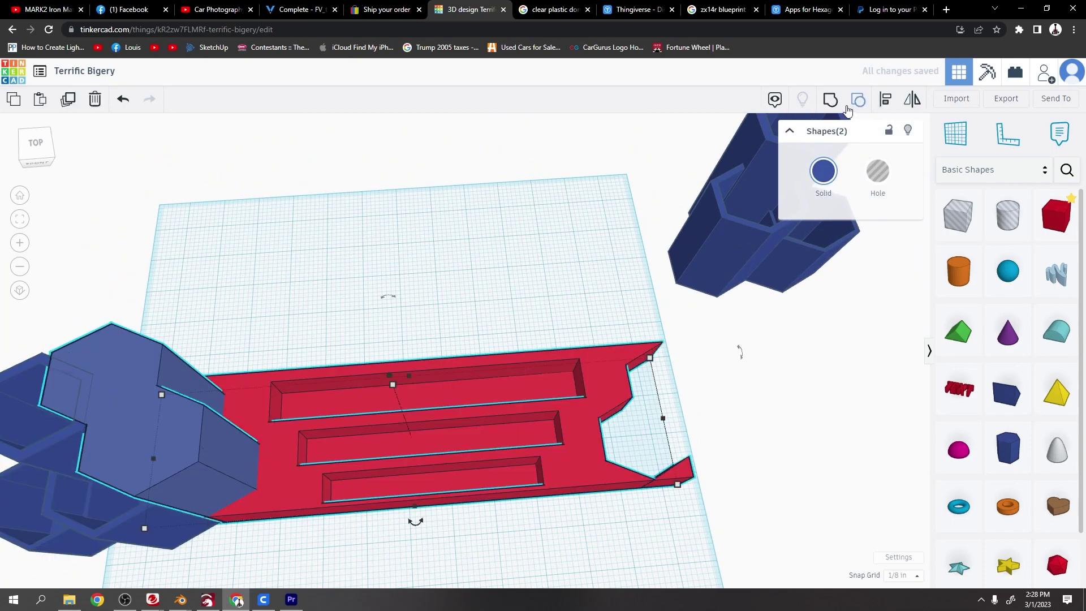
{"action": "left_click", "coordinate": [149, 395]}
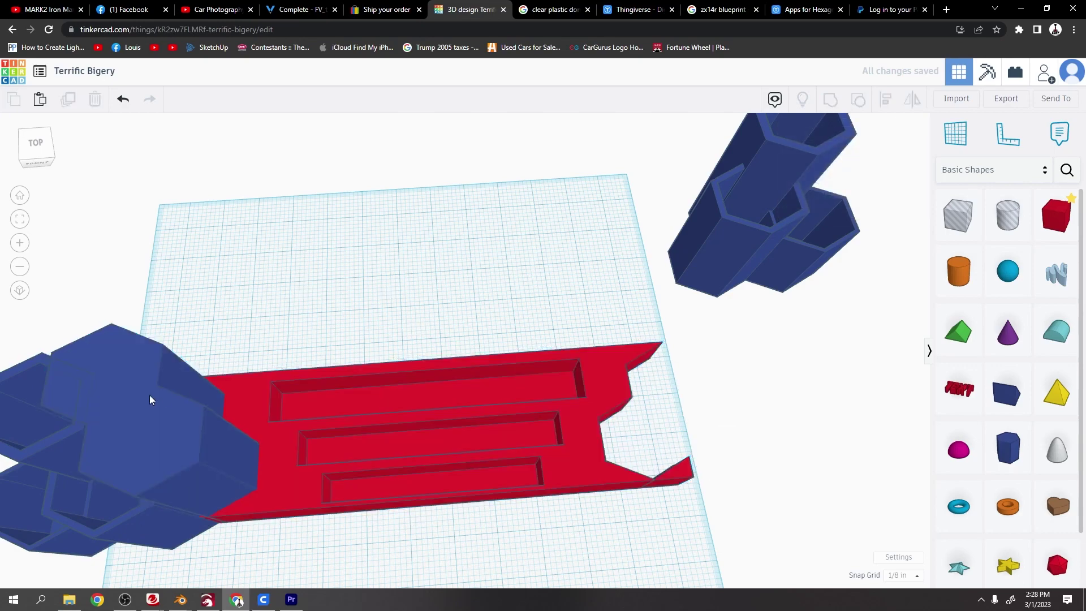
{"action": "left_click", "coordinate": [871, 180]}
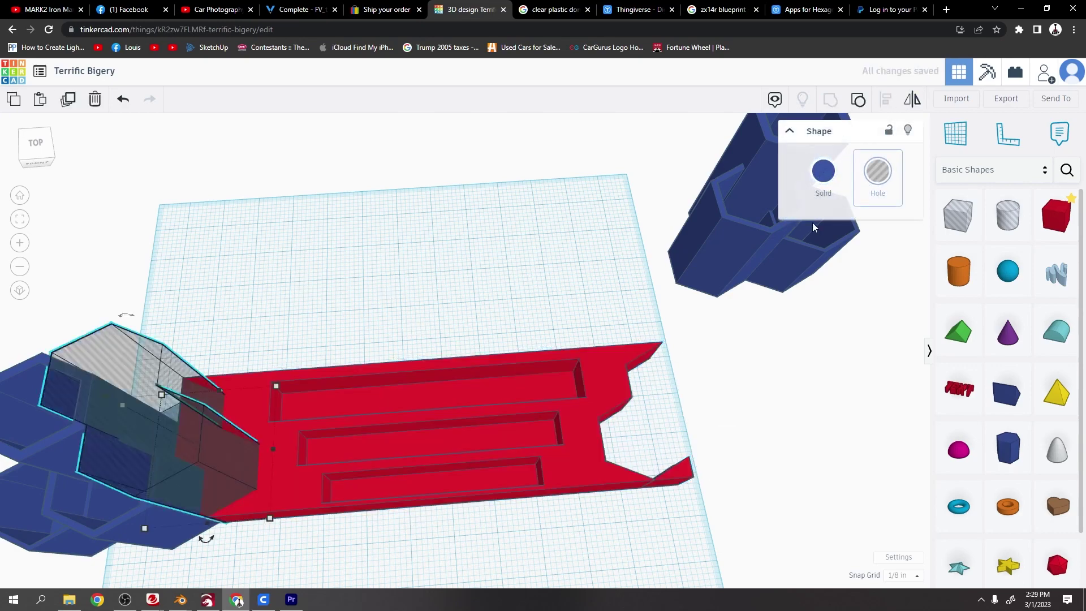
{"action": "left_click", "coordinate": [328, 432], "text": "shift"}
{"action": "left_click", "coordinate": [830, 99]}
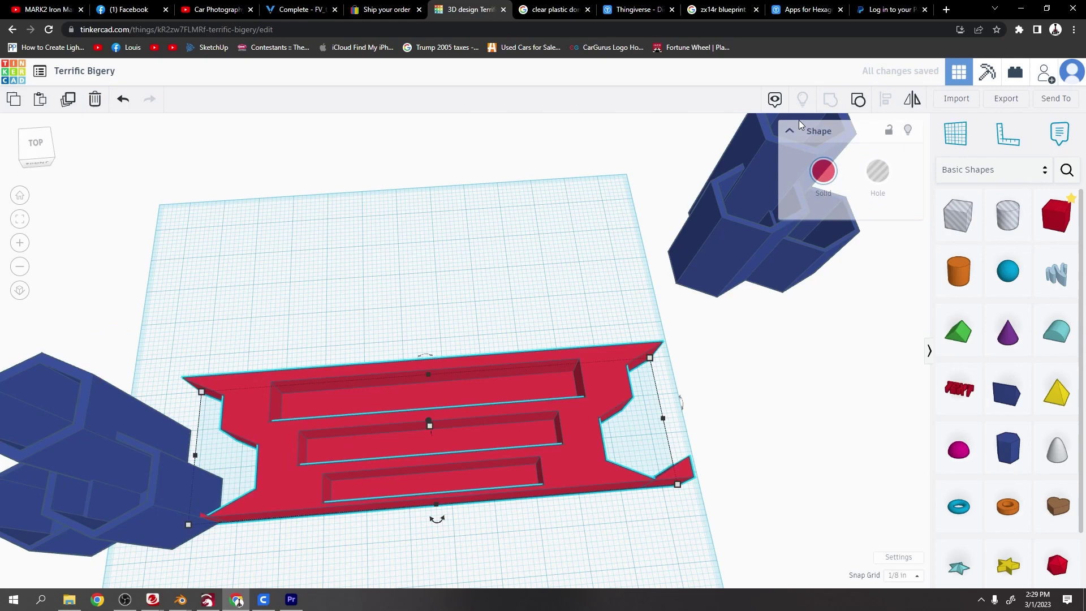
Step: Test-fit the left-hand cluster in its notch and move both container clusters behind the base
{"action": "left_click_drag", "start_coordinate": [167, 429], "coordinate": [199, 451]}
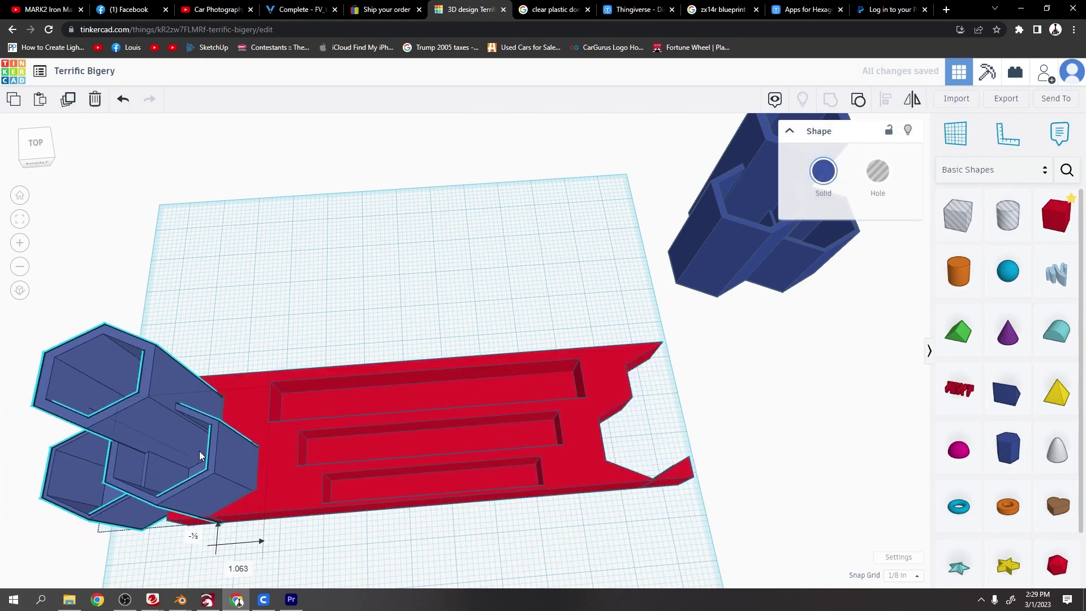
{"action": "left_click_drag", "start_coordinate": [816, 232], "coordinate": [647, 267]}
{"action": "left_click_drag", "start_coordinate": [181, 457], "coordinate": [281, 226]}
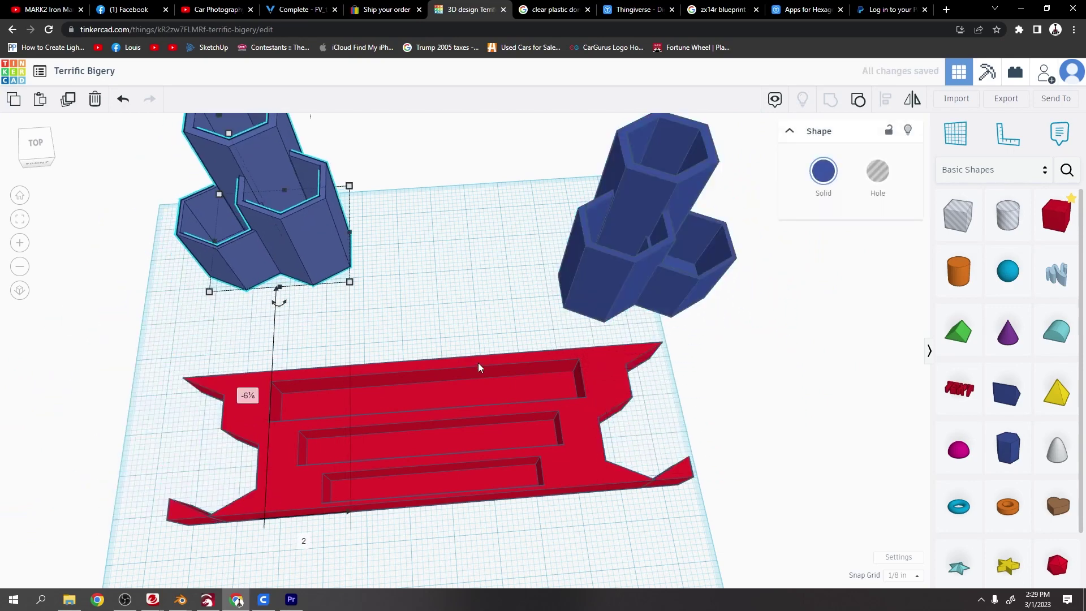
Step: Place a wedge on the workplane in front of the base and rotate it 105°
{"action": "right_click_drag", "start_coordinate": [478, 366], "coordinate": [534, 296]}
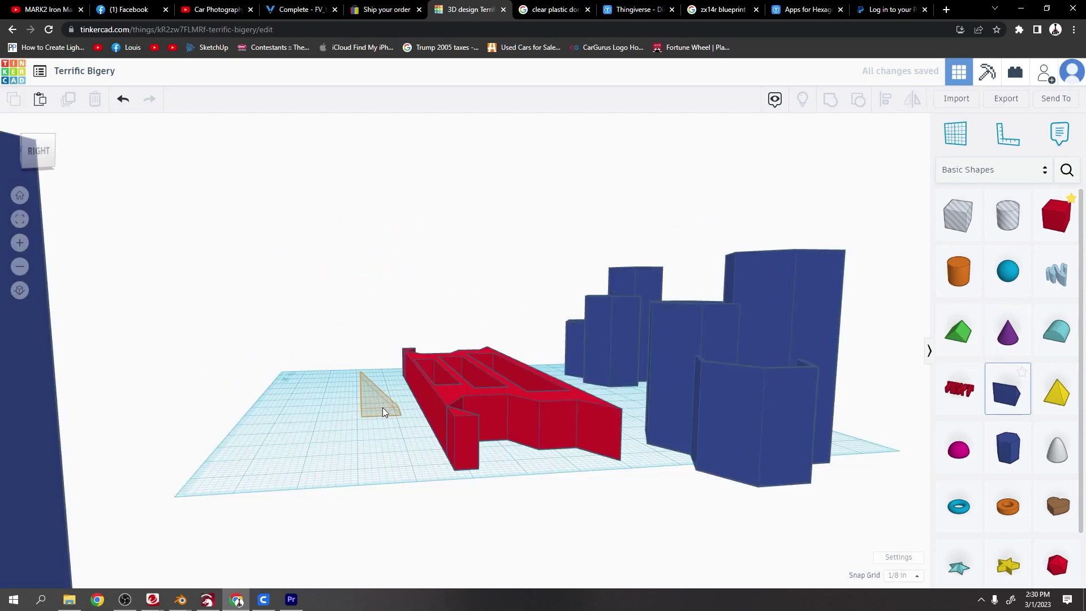
{"action": "left_click", "coordinate": [383, 409]}
{"action": "left_click_drag", "start_coordinate": [386, 357], "coordinate": [263, 423]}
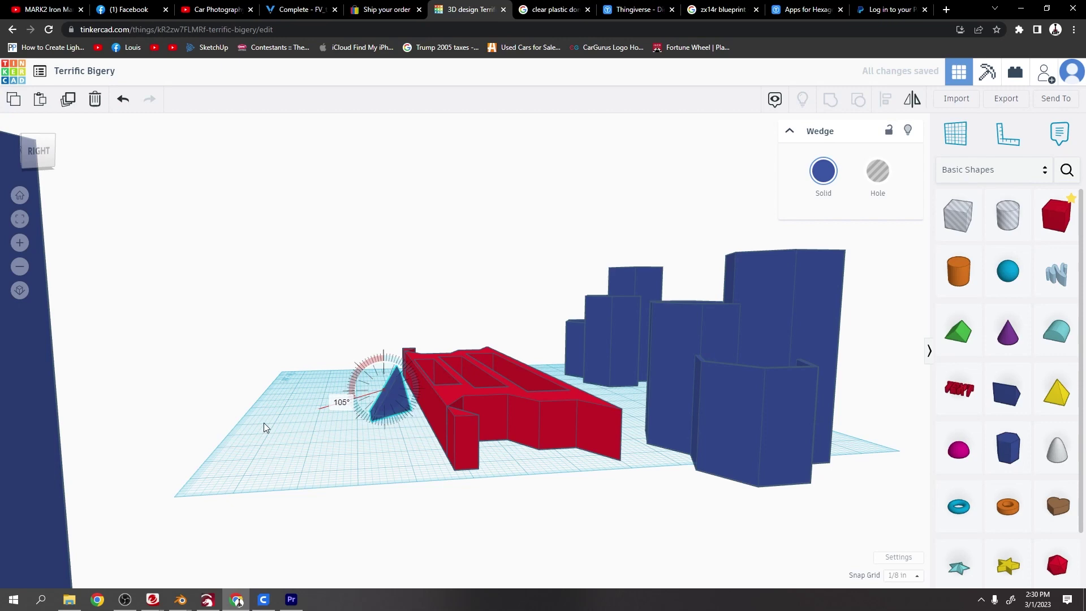
Step: Move the wedge along the base's front edge and stretch it to about 15⅞ in long and 8.104 in deep, spanning the whole base
{"action": "left_click_drag", "start_coordinate": [386, 419], "coordinate": [384, 512]}
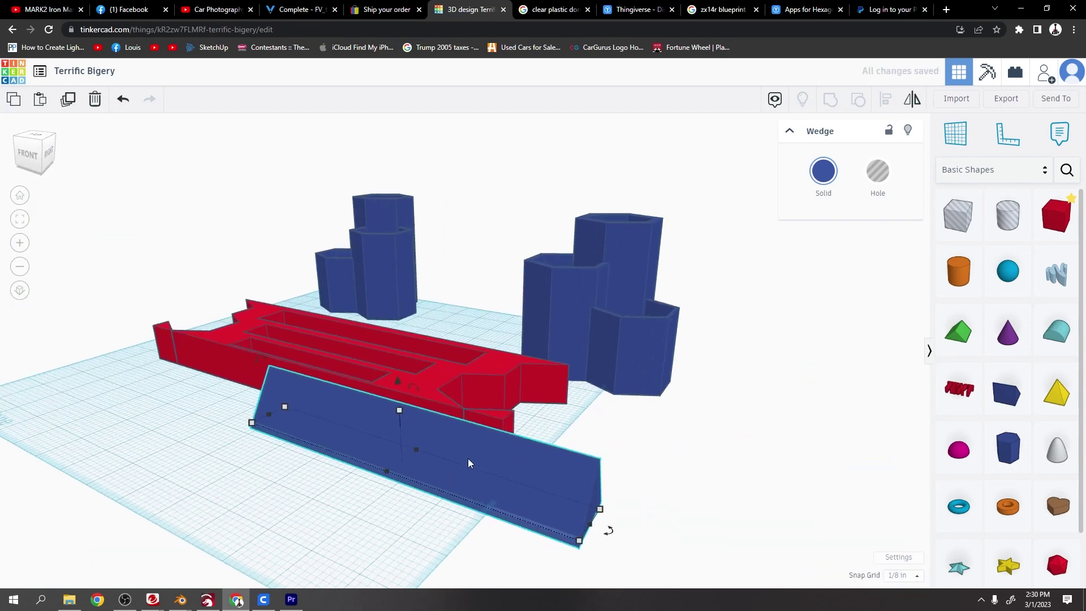
{"action": "left_click_drag", "start_coordinate": [251, 422], "coordinate": [2, 377]}
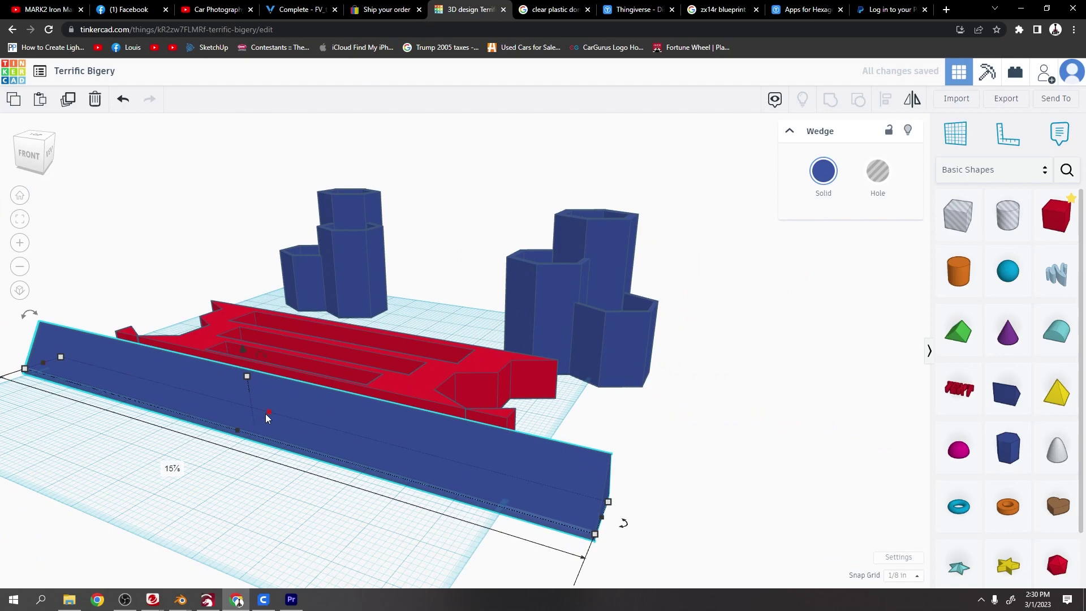
{"action": "left_click_drag", "start_coordinate": [265, 412], "coordinate": [408, 322]}
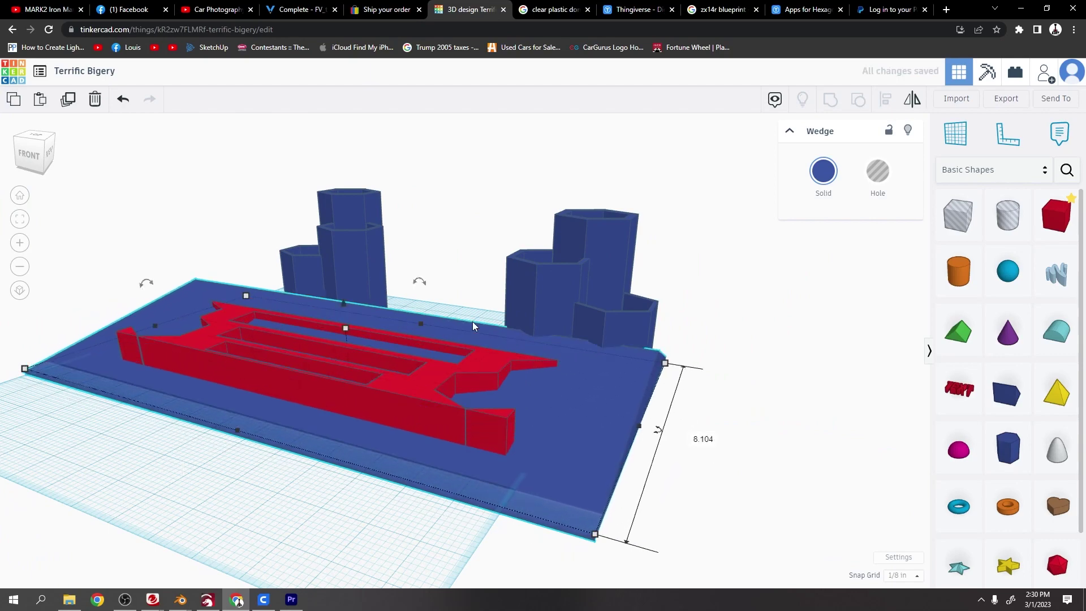
Step: Turn the wedge into a hole and raise it 0.862 in so its sloped underside crosses the top of the base
{"action": "left_click", "coordinate": [879, 191]}
{"action": "right_click_drag", "start_coordinate": [622, 249], "coordinate": [605, 349]}
{"action": "left_click_drag", "start_coordinate": [552, 324], "coordinate": [555, 291]}
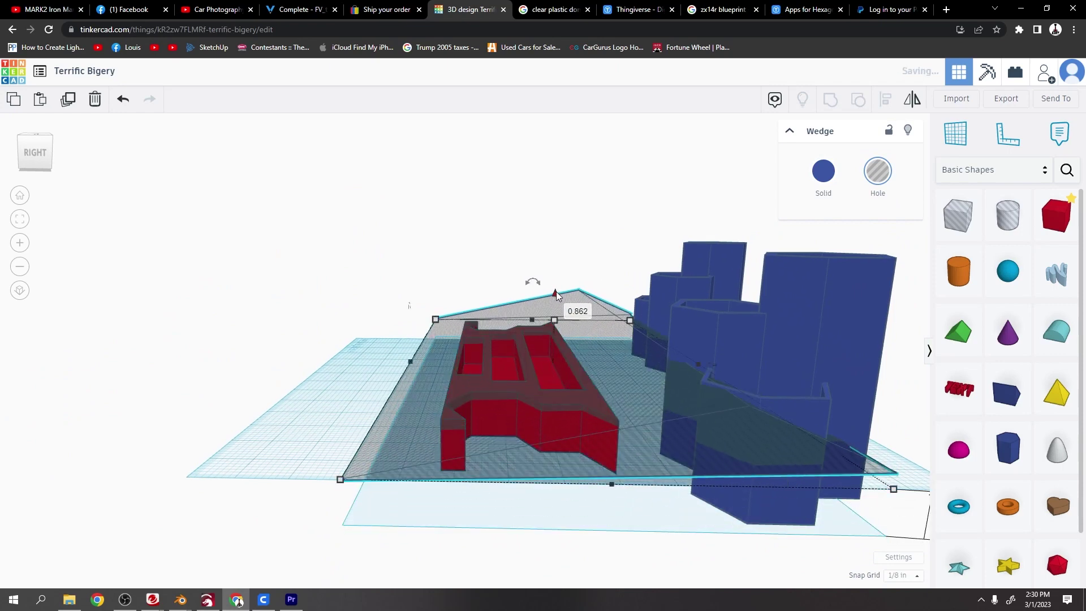
Step: Group the wedge hole with the base to cut a slope across the base's top
{"action": "right_click_drag", "start_coordinate": [555, 290], "coordinate": [500, 456]}
{"action": "left_click", "coordinate": [501, 451], "text": "shift"}
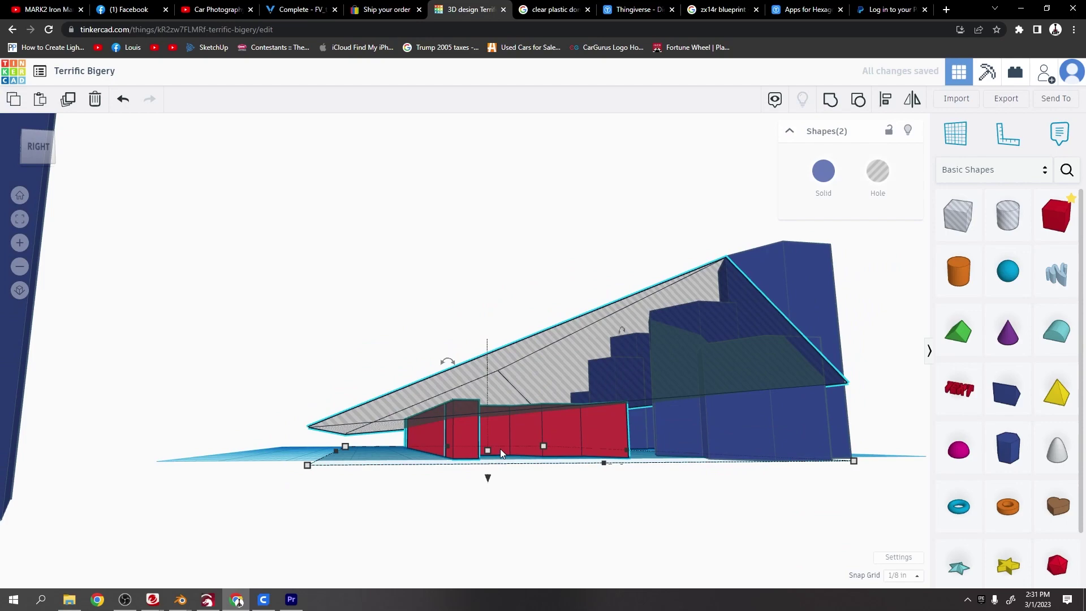
{"action": "right_click_drag", "start_coordinate": [548, 354], "coordinate": [793, 228]}
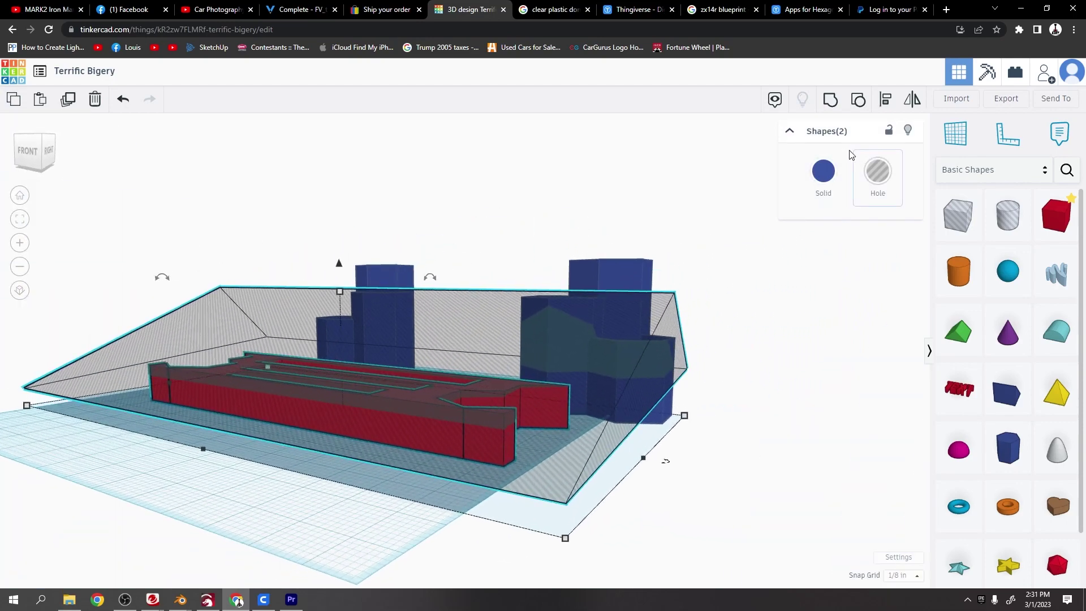
{"action": "left_click", "coordinate": [830, 101]}
{"action": "right_click_drag", "start_coordinate": [480, 368], "coordinate": [591, 396]}
{"action": "scroll", "coordinate": [551, 391], "scroll_direction": "up", "scroll_amount": 5}
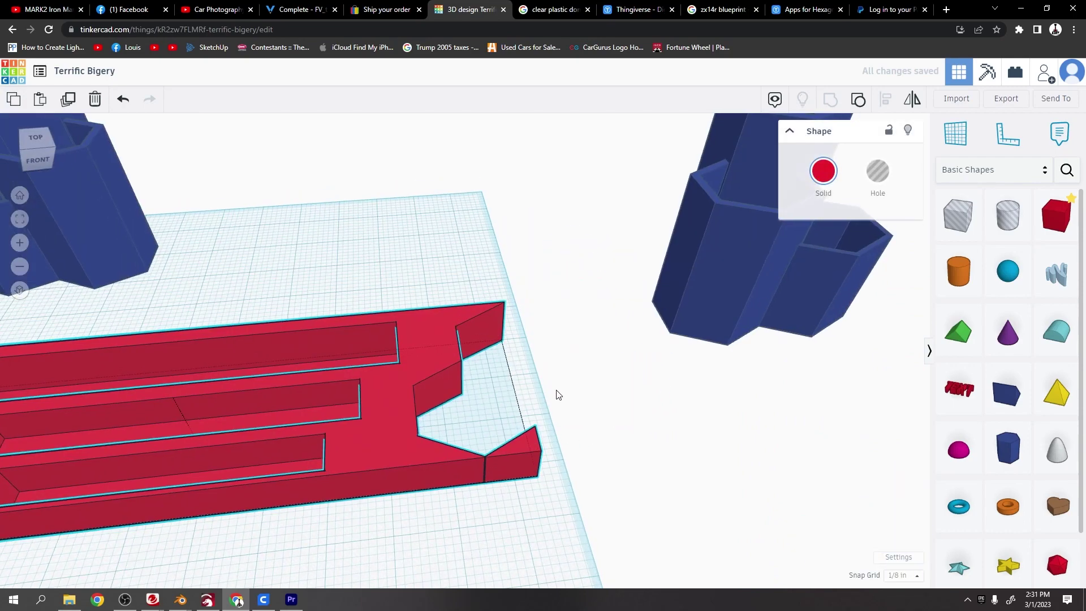
Step: Place a 1 in hole box over the thin front tip at the base's right end and group it with the base to remove the tip
{"action": "left_click_drag", "start_coordinate": [958, 215], "coordinate": [480, 424]}
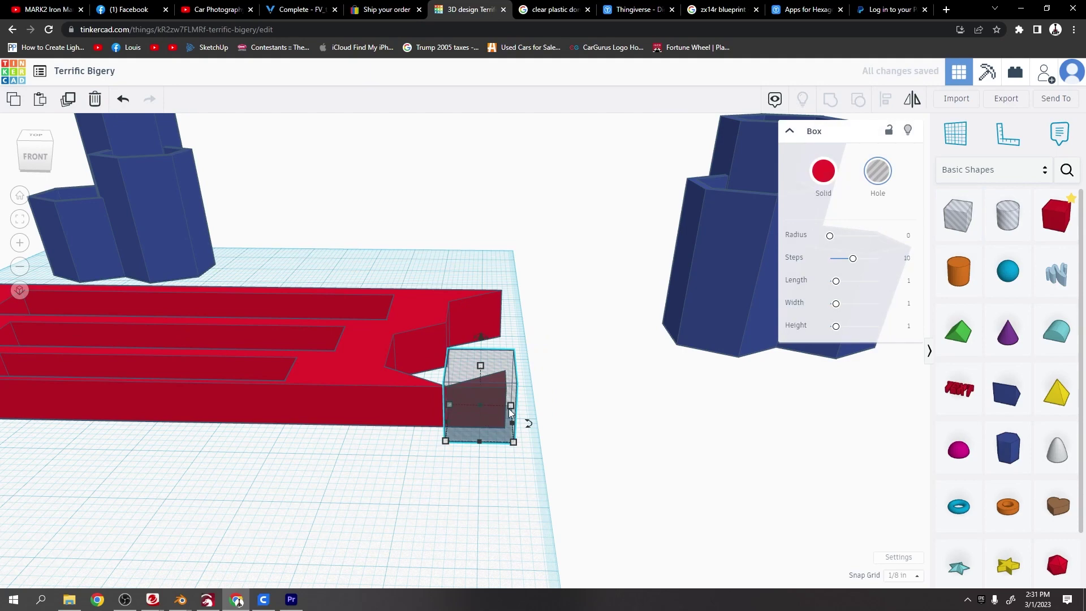
{"action": "right_click_drag", "start_coordinate": [480, 424], "coordinate": [363, 483]}
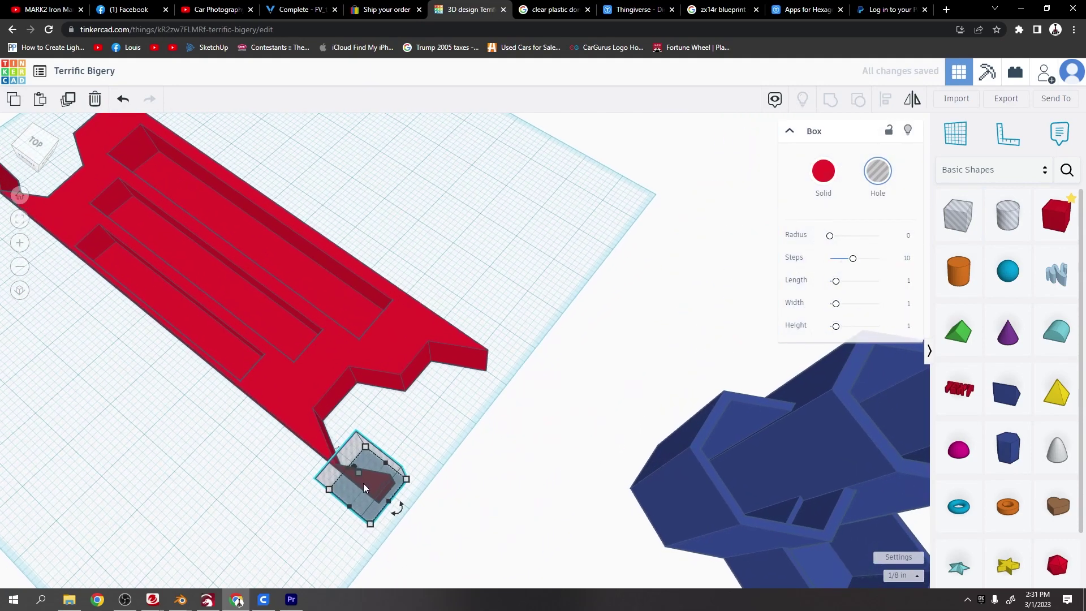
{"action": "left_click", "coordinate": [382, 363], "text": "shift"}
{"action": "left_click", "coordinate": [822, 106]}
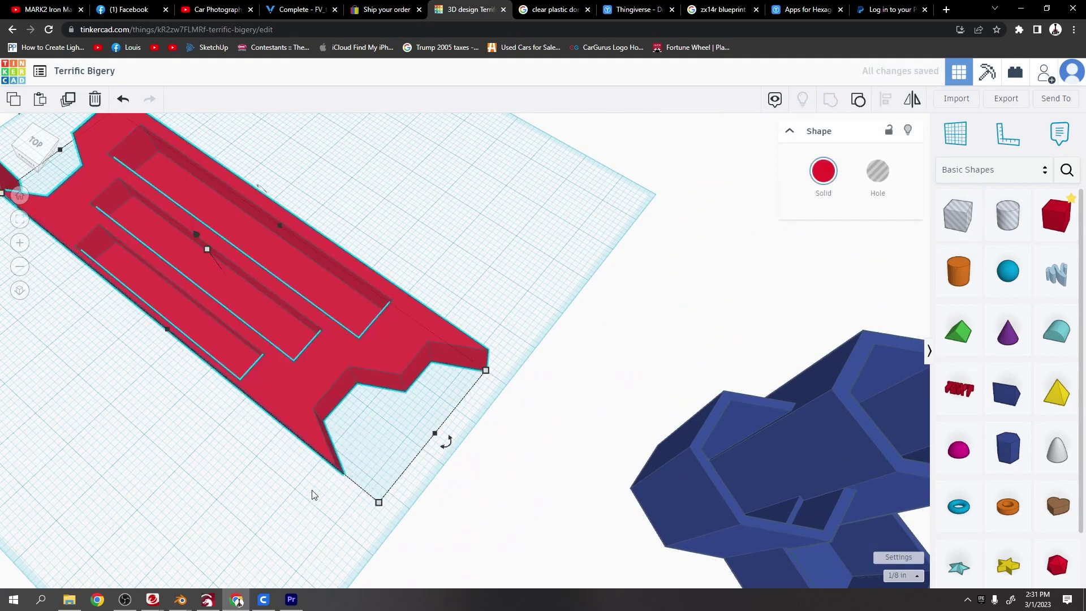
{"action": "right_click_drag", "start_coordinate": [311, 491], "coordinate": [361, 421]}
{"action": "scroll", "coordinate": [361, 419], "scroll_direction": "down", "scroll_amount": 2}
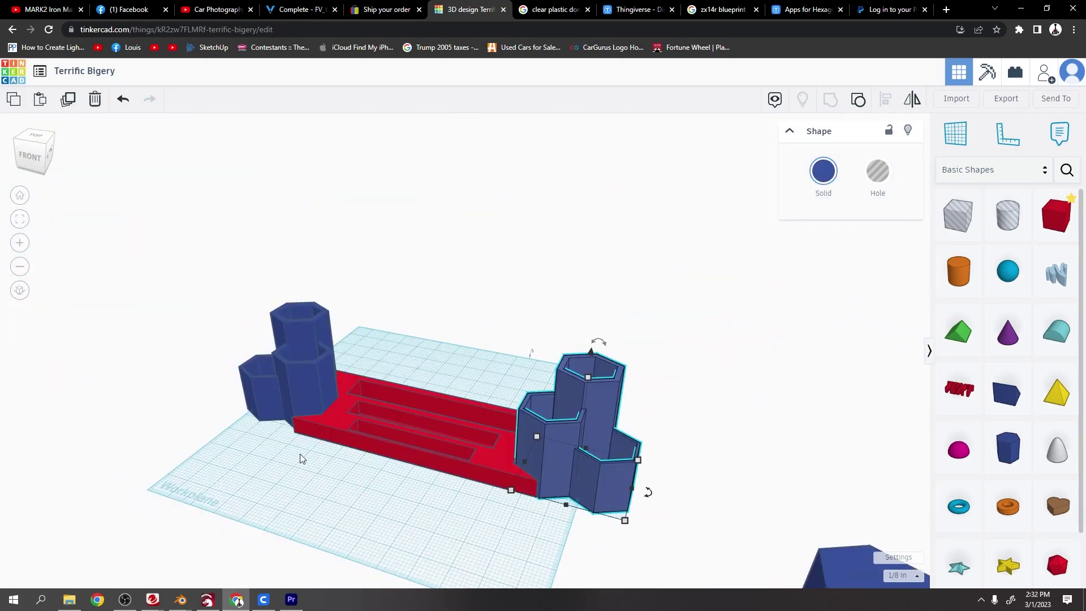
{"action": "right_click_drag", "start_coordinate": [299, 456], "coordinate": [605, 395]}
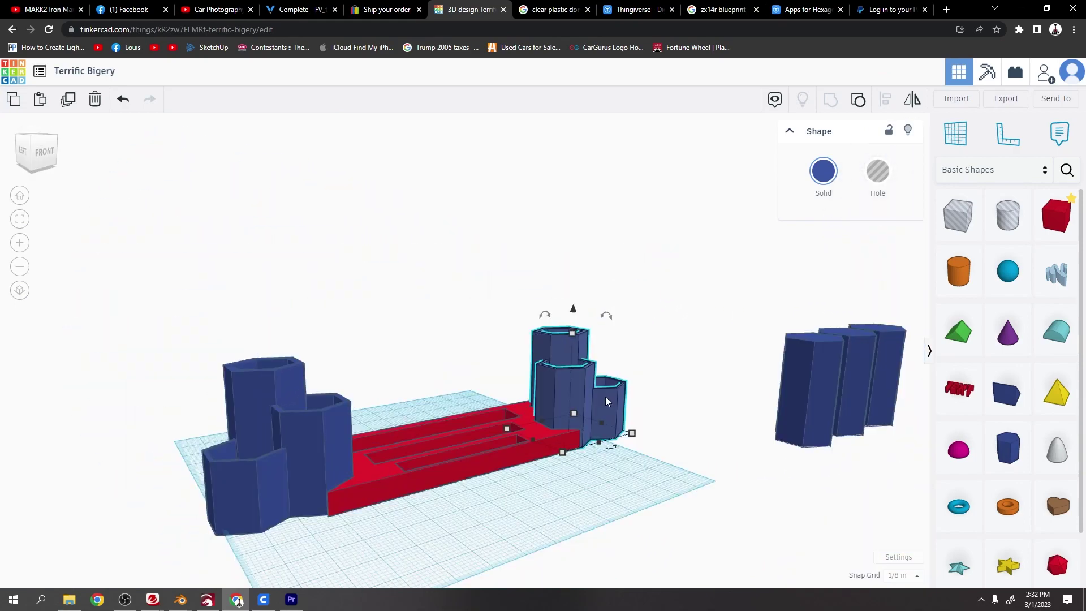